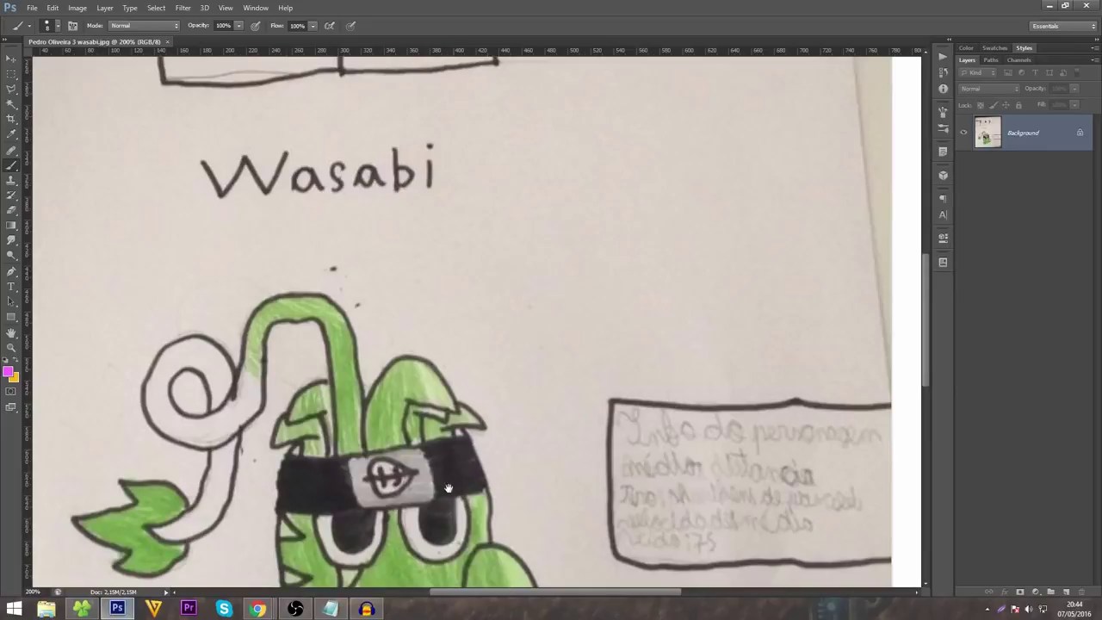
Examine the Wasabi character drawing up close and at 100%, including its abilities table and character info box.
mouse_move(405, 409)
left_mouse_down()
mouse_move(414, 258)
mouse_move(446, 339)
left_mouse_up()
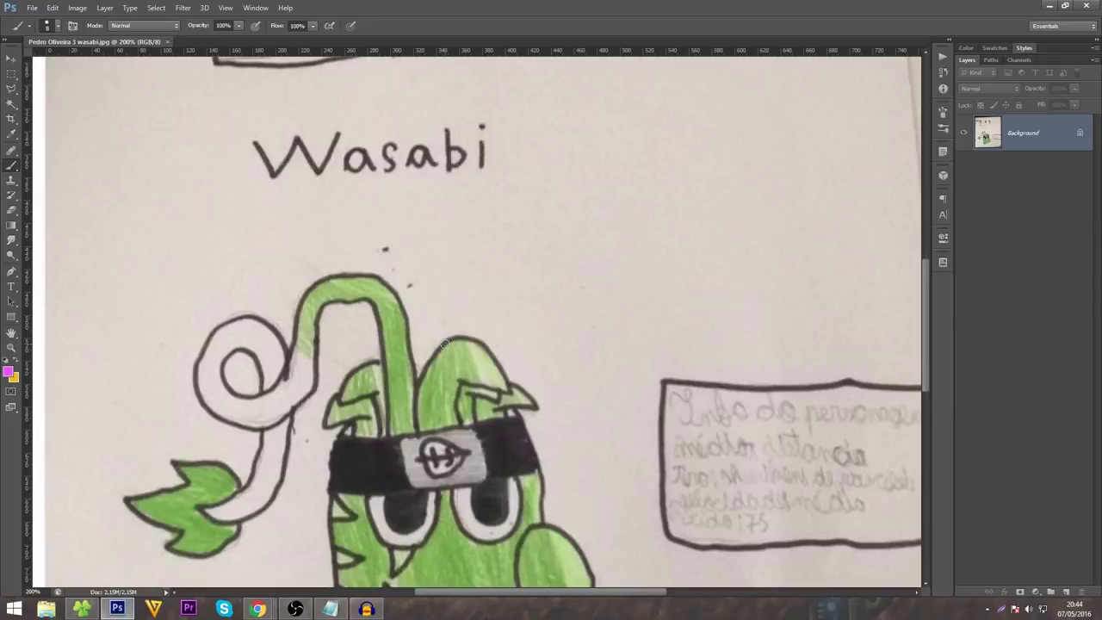
left_click_drag(541, 414, 547, 323)
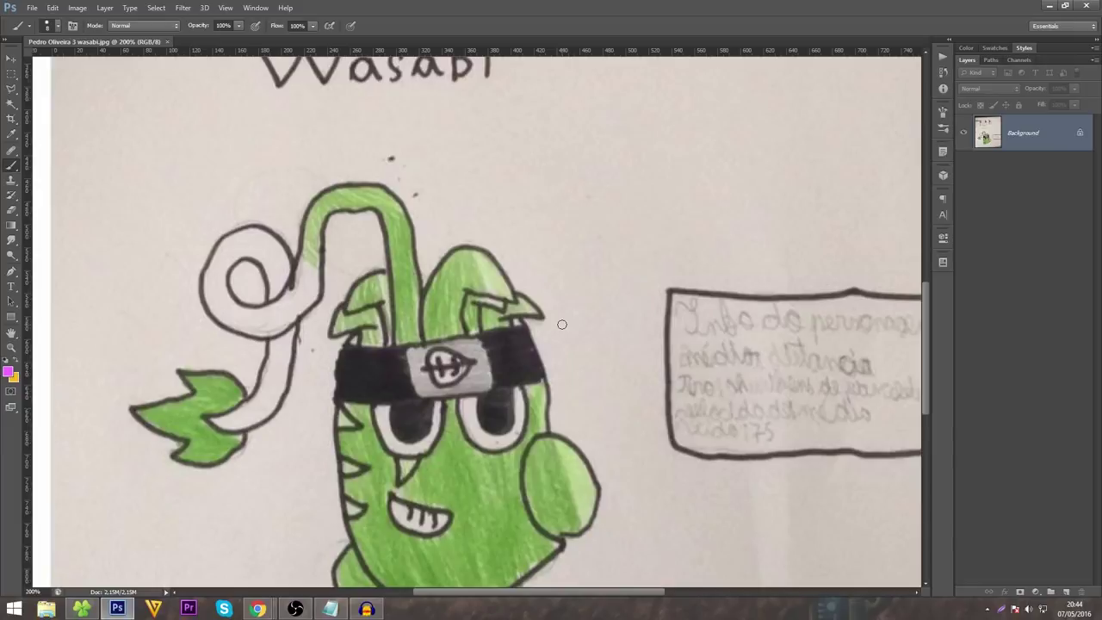
key("ctrl+z")
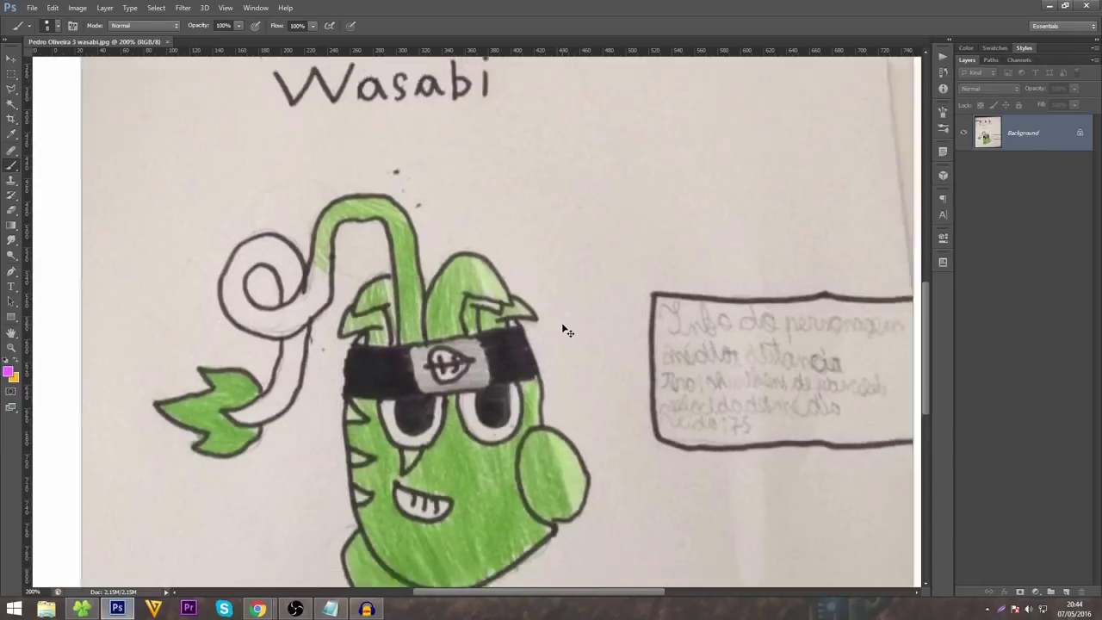
key("ctrl+0")
key("ctrl+1")
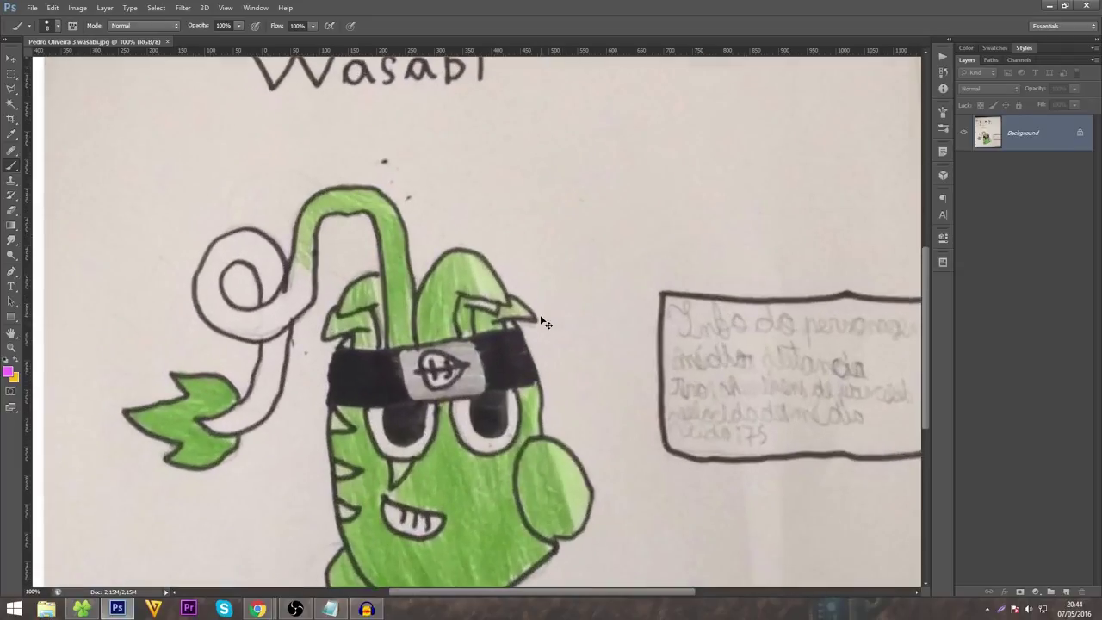
key("ctrl+alt+z")
key("ctrl+alt+z")
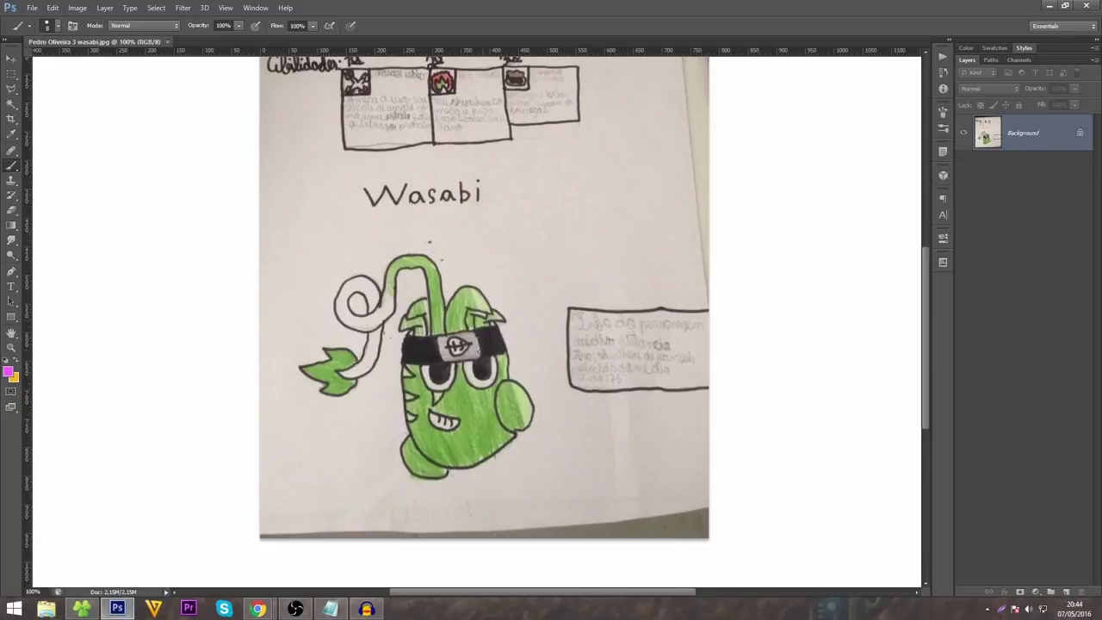
mouse_move(546, 278)
left_mouse_down()
mouse_move(511, 302)
mouse_move(562, 293)
left_mouse_up()
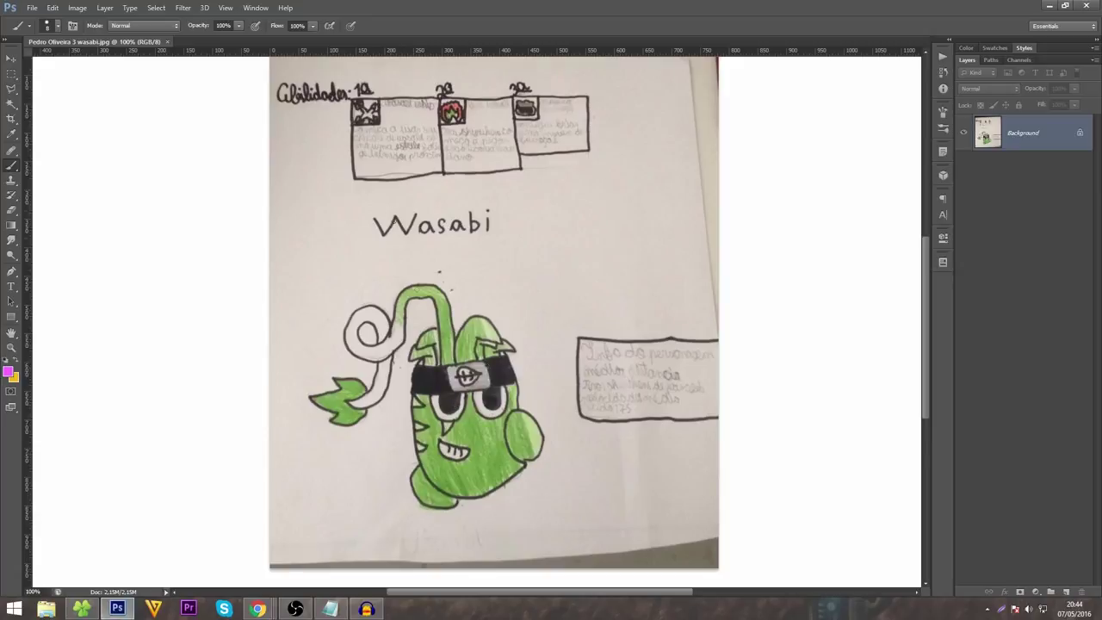
scroll(482, 250, "up", 2)
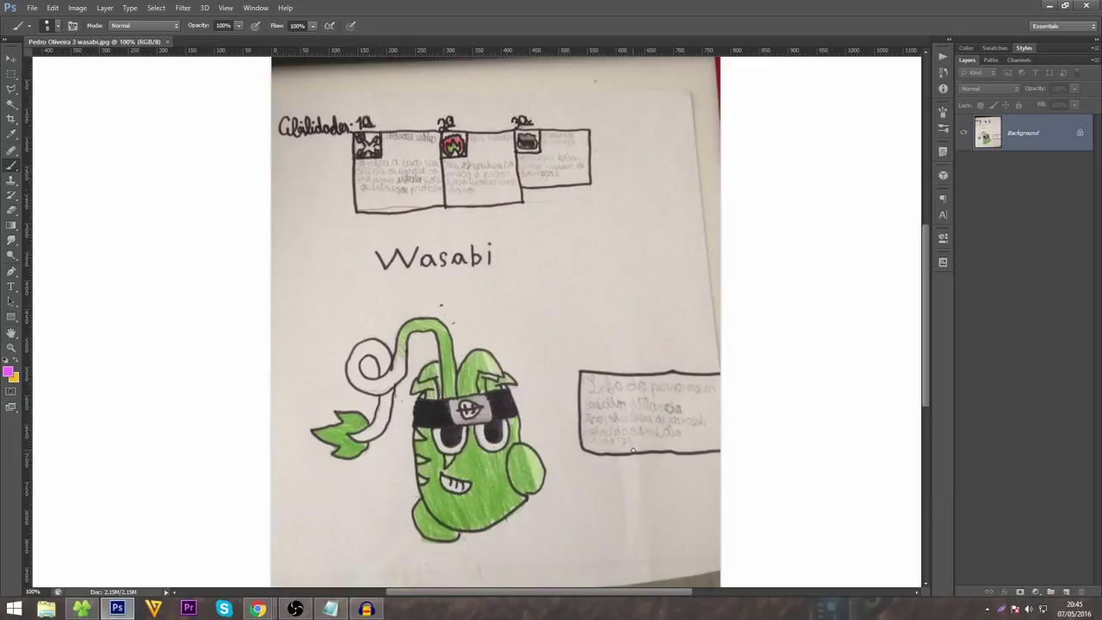
left_click_drag(620, 449, 633, 448)
left_click_drag(595, 411, 670, 414)
left_click_drag(561, 418, 573, 398)
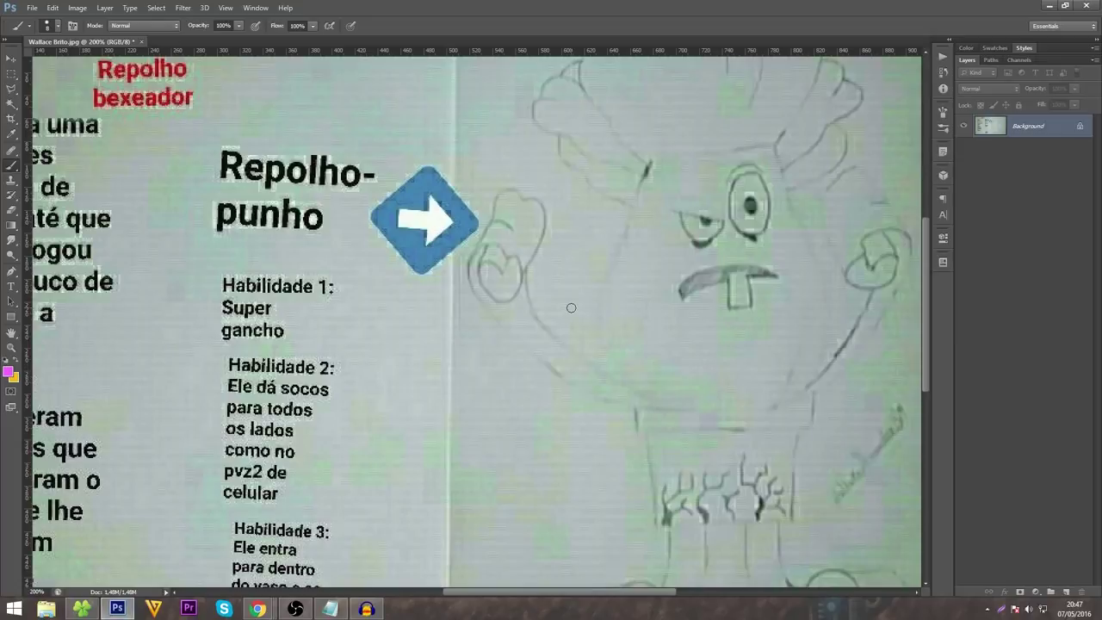
Examine the Repolho-punho sheet, covering its story text, ability descriptions and the pencil sketch of the cabbage character.
left_click_drag(415, 414, 520, 350)
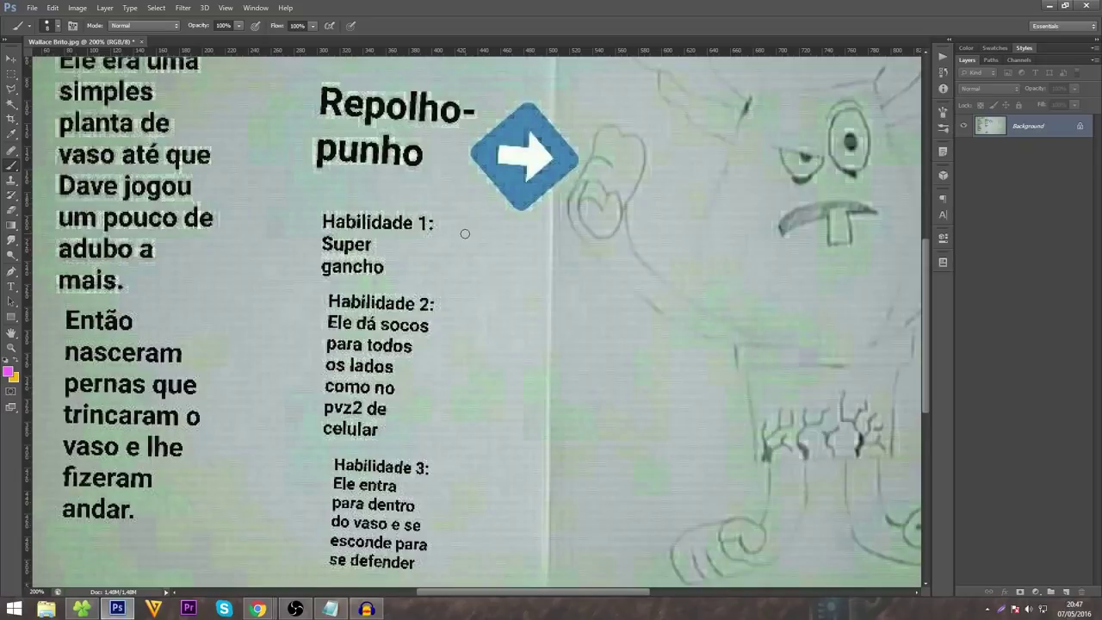
scroll(590, 235, "up", 3)
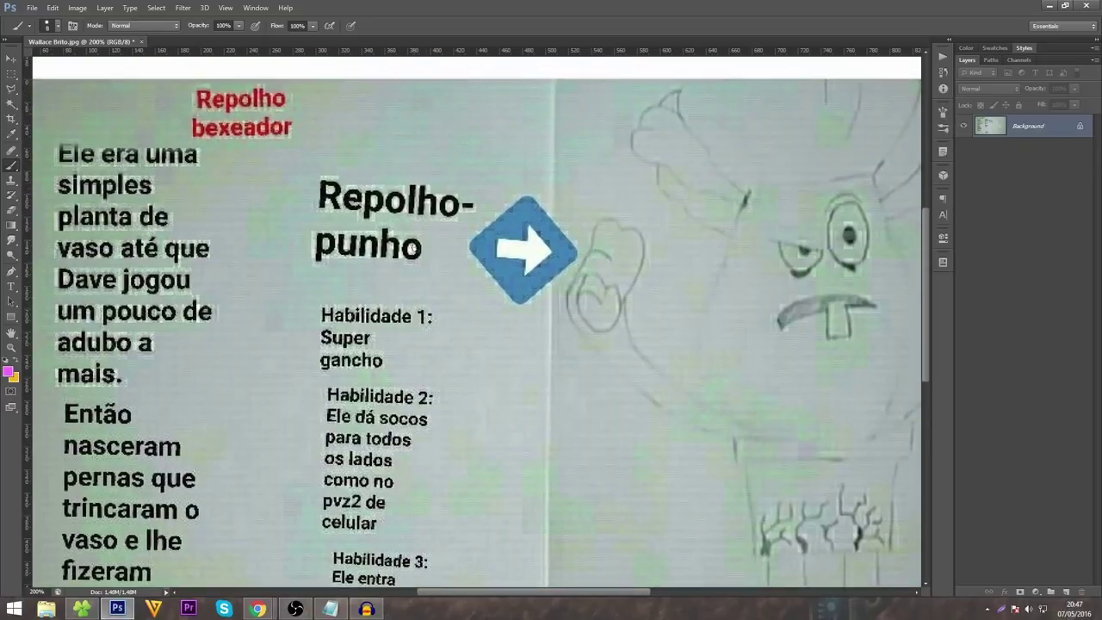
scroll(415, 247, "down", 2)
left_click_drag(583, 267, 544, 302)
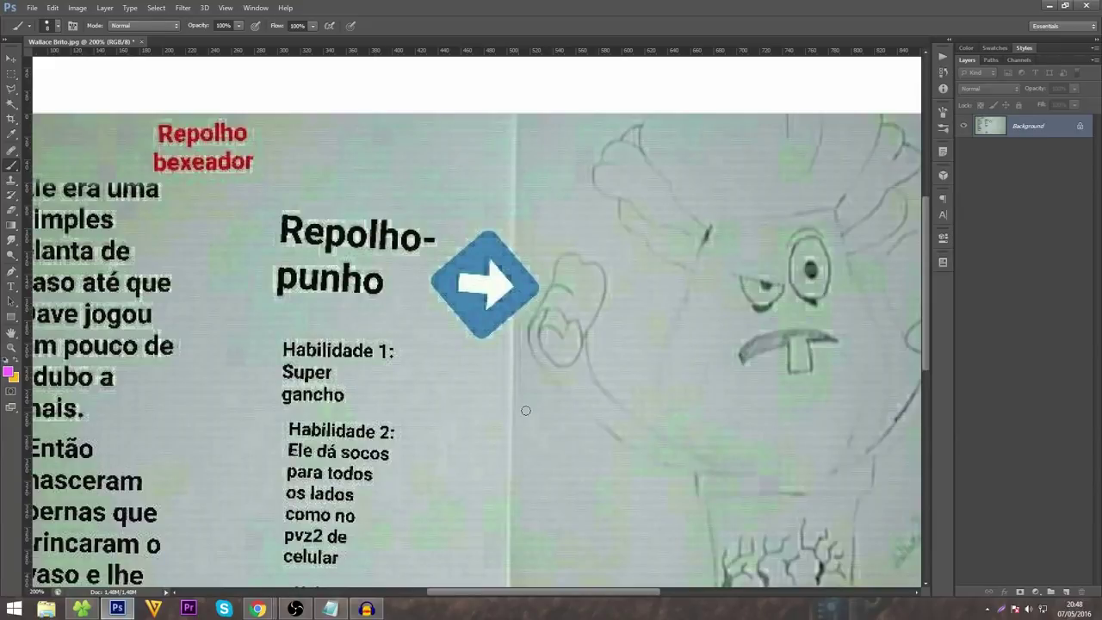
left_click_drag(526, 411, 451, 322)
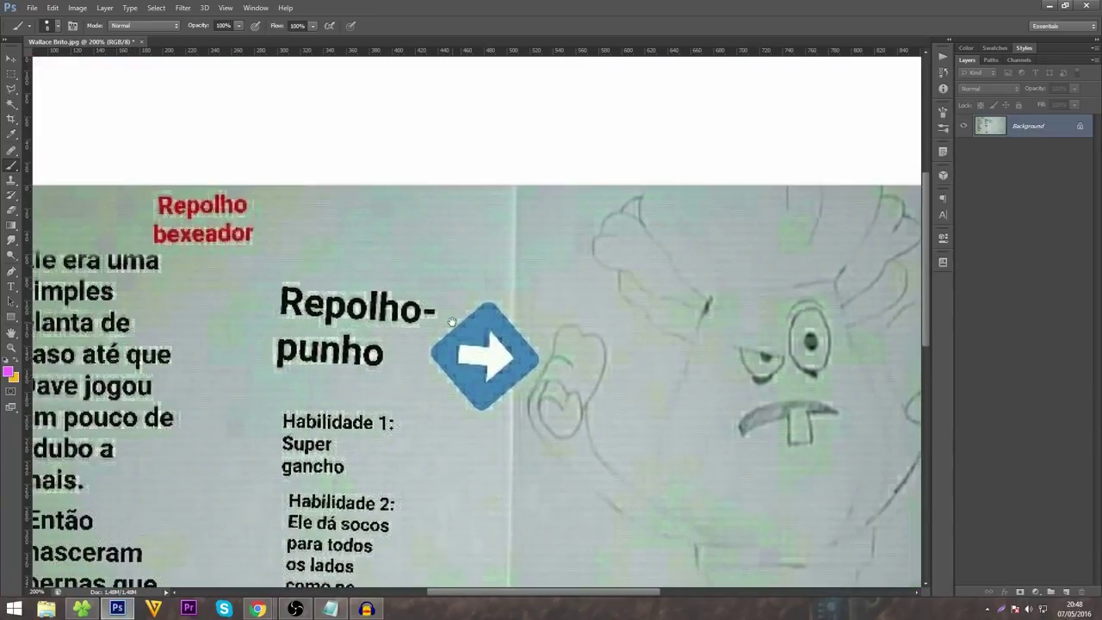
mouse_move(611, 368)
left_mouse_down()
mouse_move(588, 363)
mouse_move(517, 302)
mouse_move(426, 258)
left_mouse_up()
left_click_drag(570, 367, 562, 346)
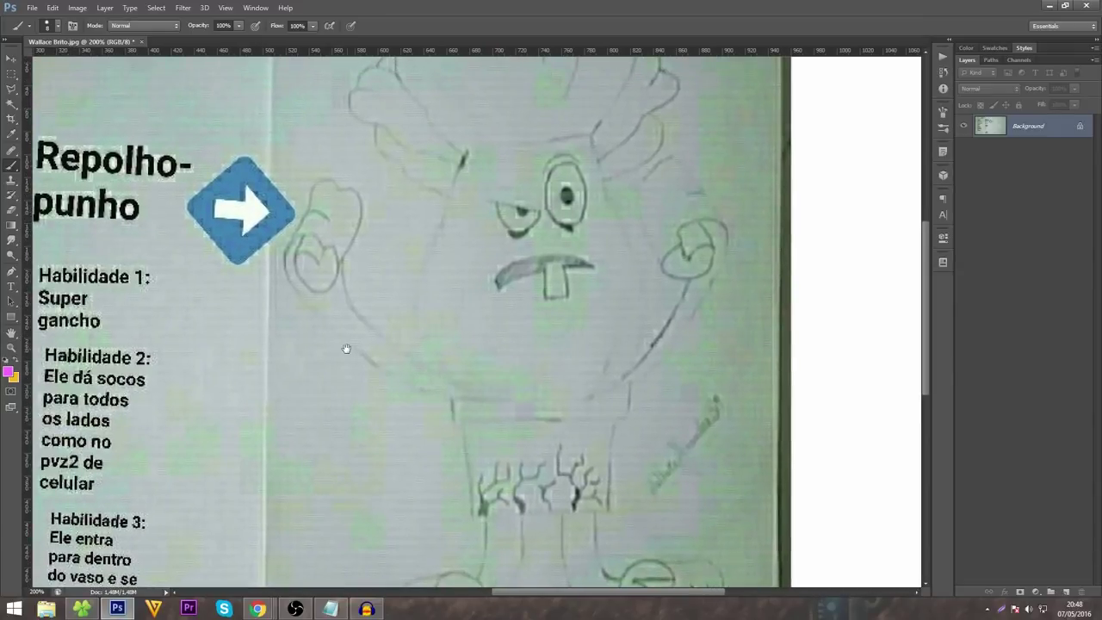
Draw a magenta brush outline around the whole story text column, from "Ele era uma simples planta" to "andar".
left_click_drag(314, 325, 565, 260)
mouse_move(262, 73)
left_mouse_down()
mouse_move(125, 81)
mouse_move(105, 322)
left_mouse_up()
mouse_move(108, 360)
left_mouse_down()
mouse_move(130, 561)
mouse_move(152, 574)
mouse_move(300, 567)
mouse_move(336, 473)
mouse_move(349, 321)
mouse_move(338, 158)
mouse_move(313, 104)
mouse_move(251, 71)
left_mouse_up()
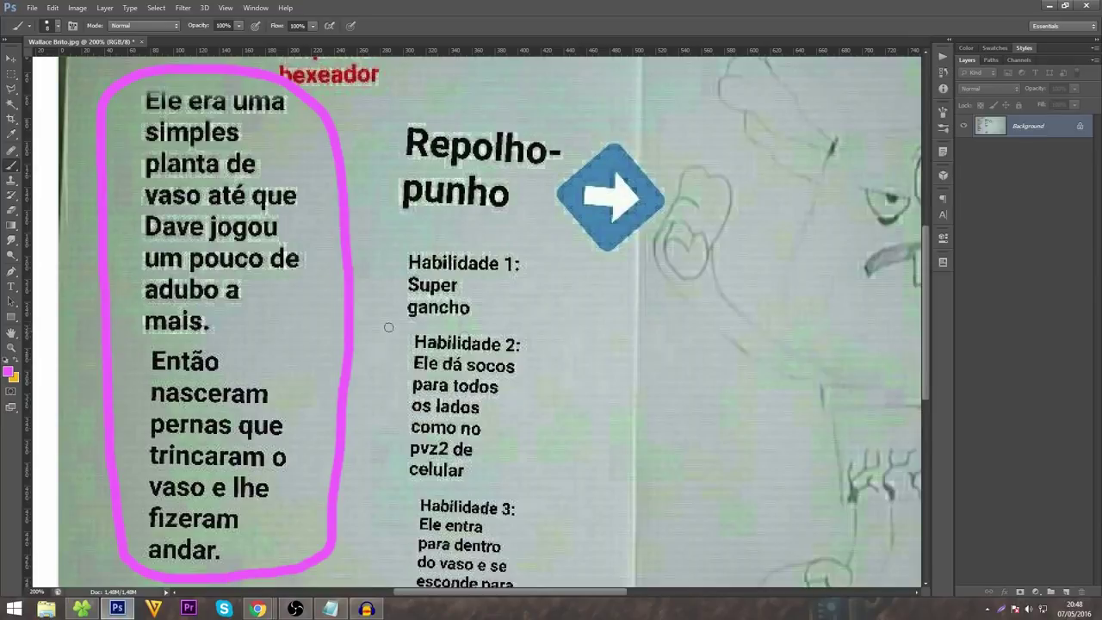
Paint a magenta chevron along the blue arrow sign's edges, pointing towards the cabbage sketch.
left_click_drag(545, 375, 362, 362)
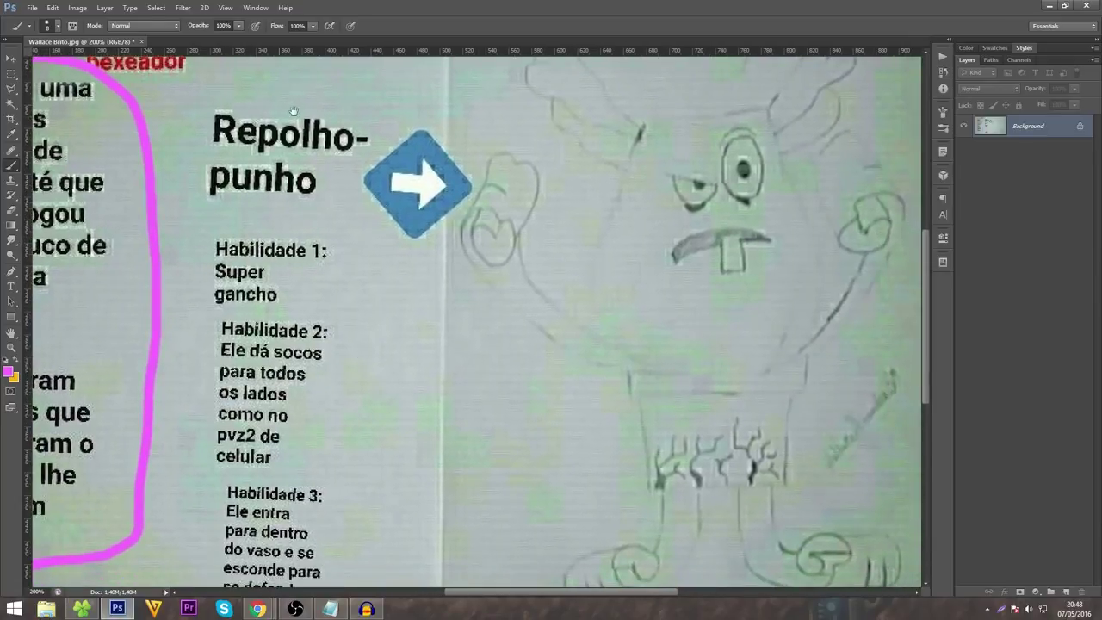
left_click_drag(402, 162, 395, 195)
mouse_move(379, 143)
left_mouse_down()
mouse_move(465, 233)
mouse_move(393, 294)
left_mouse_up()
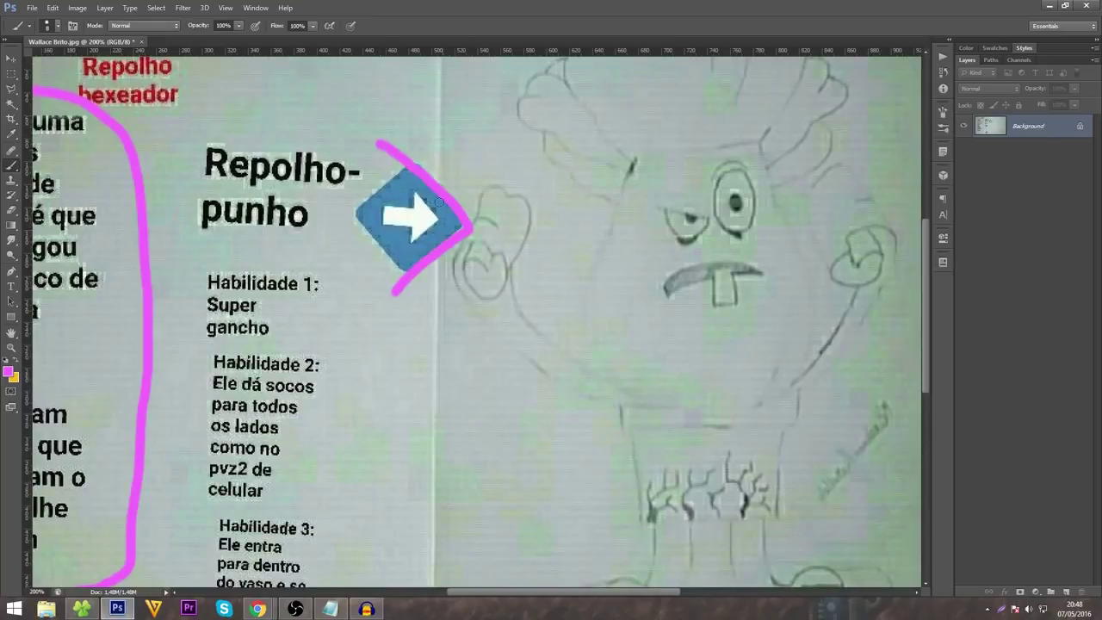
Draw a magenta brush box around the Habilidade 1 "Super gancho" text.
mouse_move(454, 350)
left_mouse_down()
mouse_move(430, 336)
mouse_move(446, 337)
left_mouse_up()
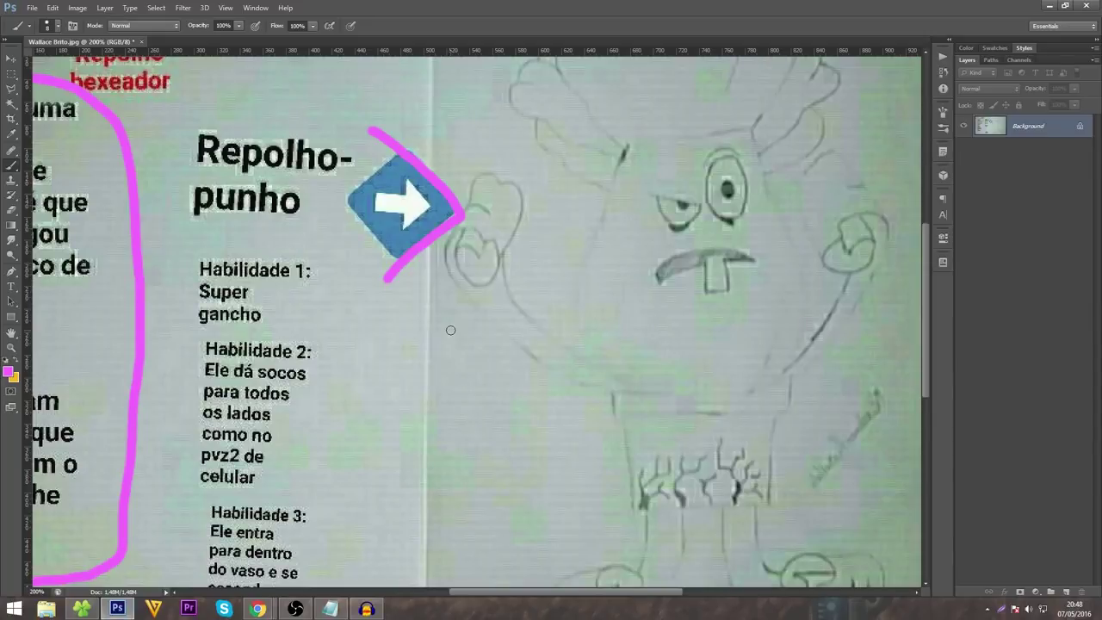
left_click_drag(387, 350, 344, 267)
left_click_drag(278, 247, 279, 272)
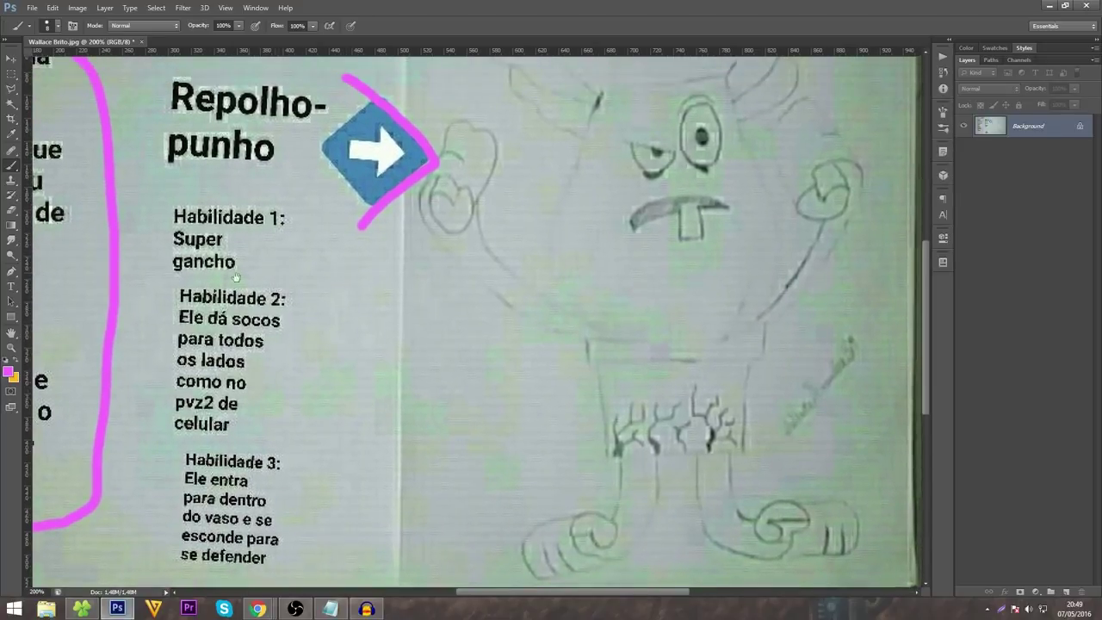
mouse_move(136, 276)
left_mouse_down()
mouse_move(327, 277)
mouse_move(200, 185)
mouse_move(138, 274)
left_mouse_up()
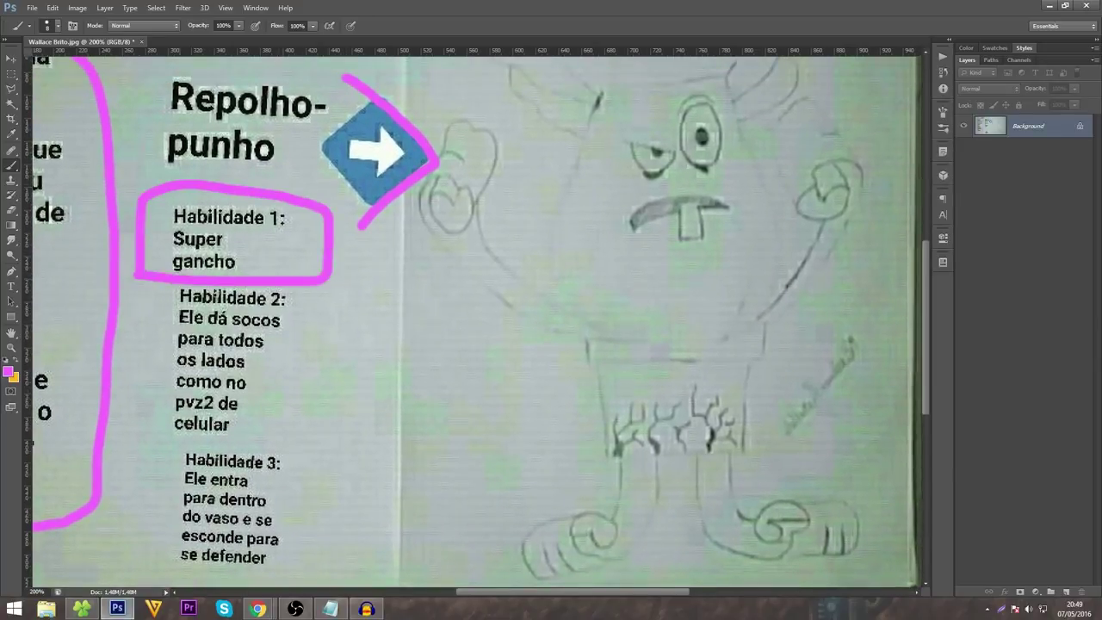
Draw magenta brush boxes around the Habilidade 2 and Habilidade 3 descriptions, directly below the Habilidade 1 box.
left_click_drag(375, 337, 385, 275)
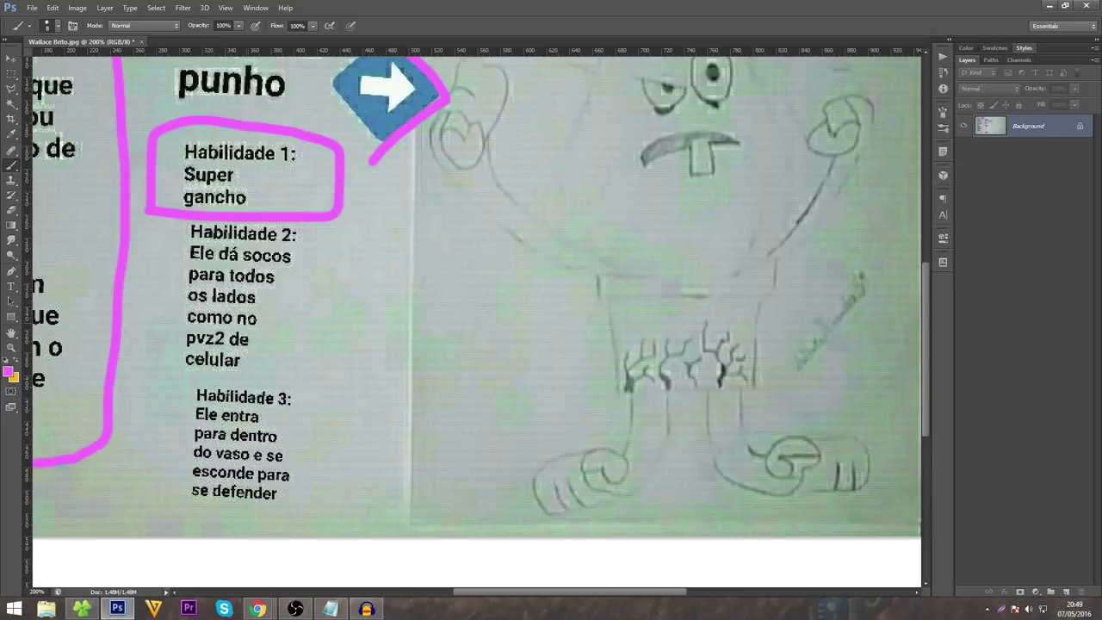
mouse_move(169, 221)
left_mouse_down()
mouse_move(156, 364)
mouse_move(290, 371)
mouse_move(316, 214)
left_mouse_up()
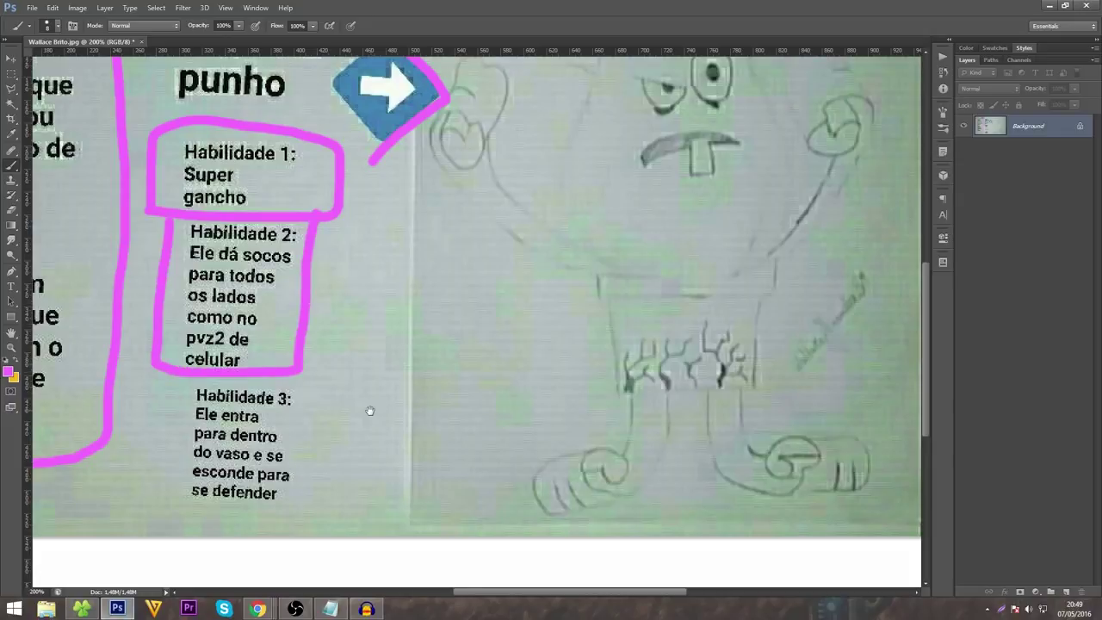
left_click_drag(369, 411, 370, 374)
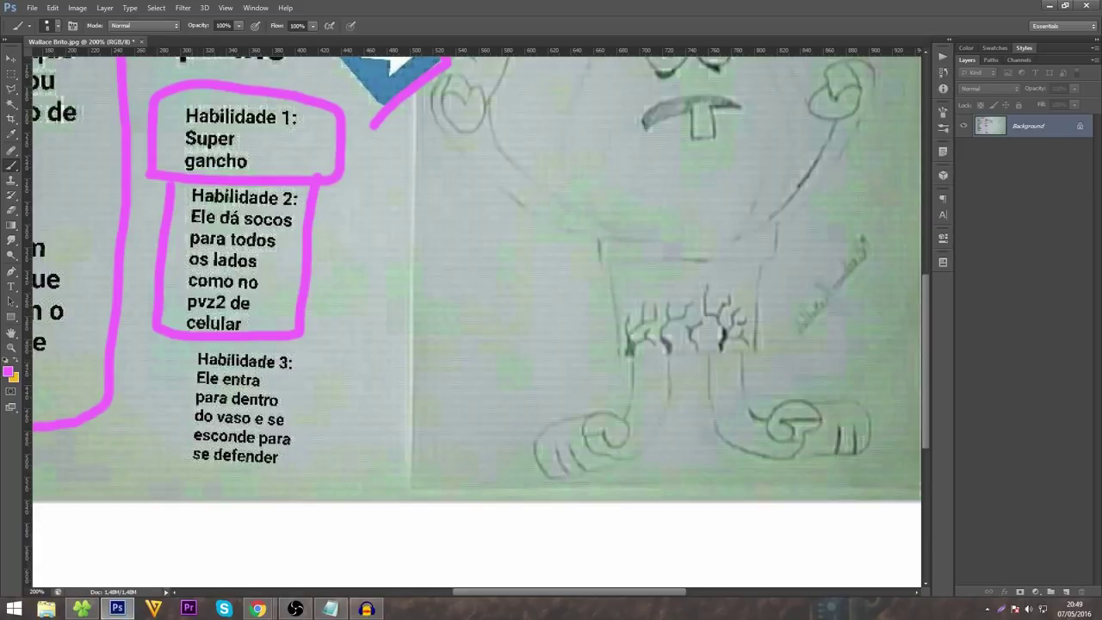
mouse_move(185, 338)
left_mouse_down()
mouse_move(183, 481)
mouse_move(309, 477)
mouse_move(306, 333)
left_mouse_up()
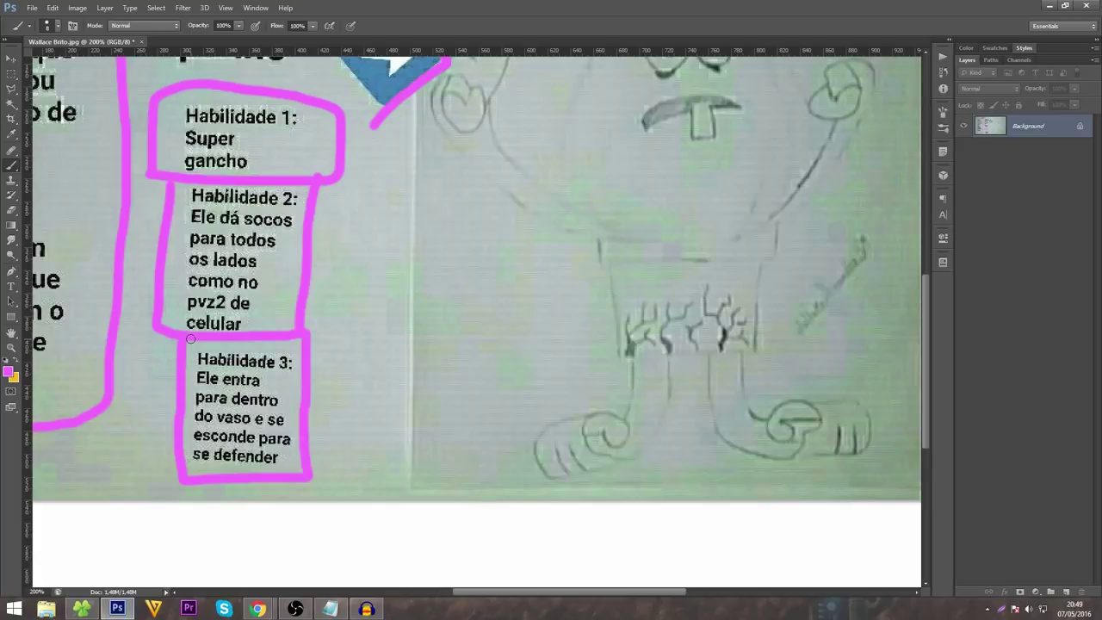
Examine the cabbage character sketch, including its face, fists, leaves and cracked pot, beside the marked ability texts.
mouse_move(409, 354)
left_mouse_down()
mouse_move(310, 388)
mouse_move(364, 344)
mouse_move(418, 360)
mouse_move(405, 412)
mouse_move(496, 442)
left_mouse_up()
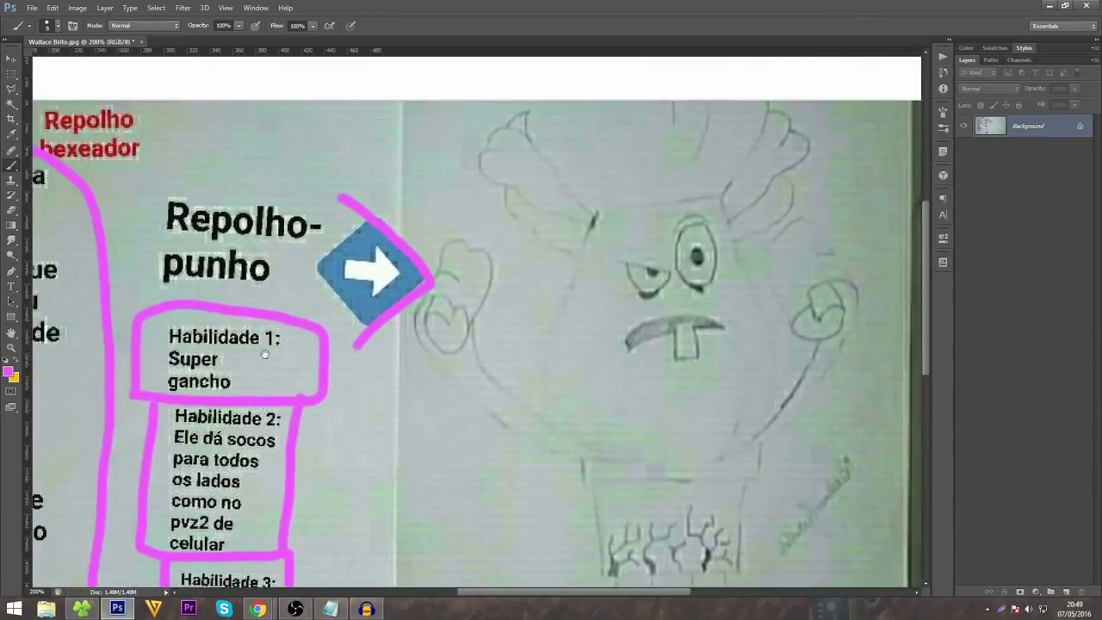
left_click_drag(255, 358, 333, 371)
left_click_drag(540, 377, 401, 339)
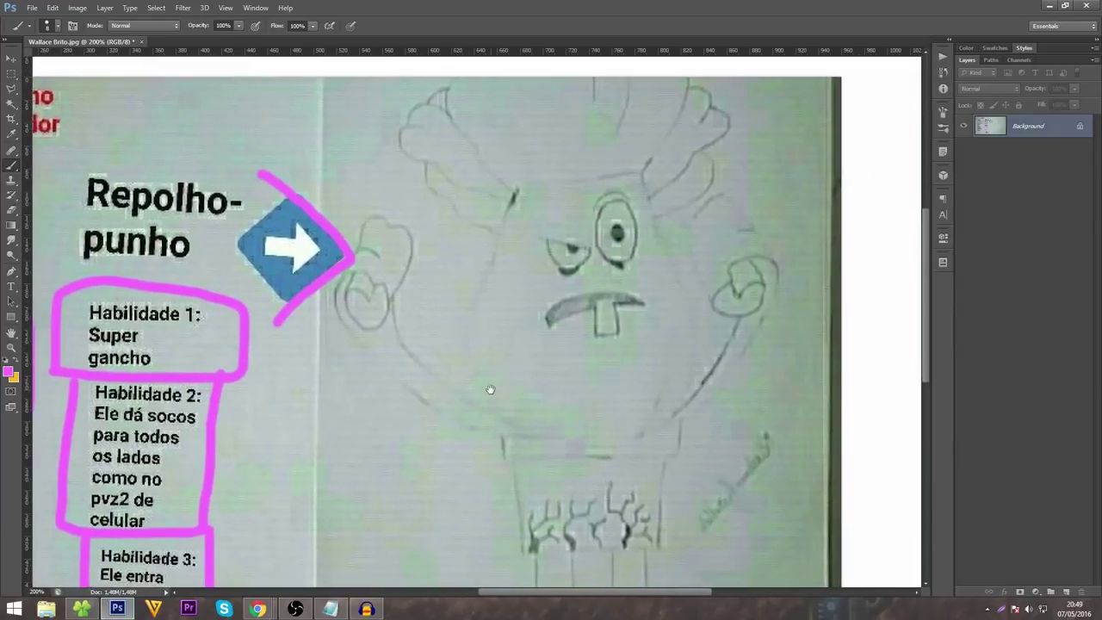
mouse_move(490, 387)
left_mouse_down()
mouse_move(468, 384)
mouse_move(445, 359)
mouse_move(448, 346)
left_mouse_up()
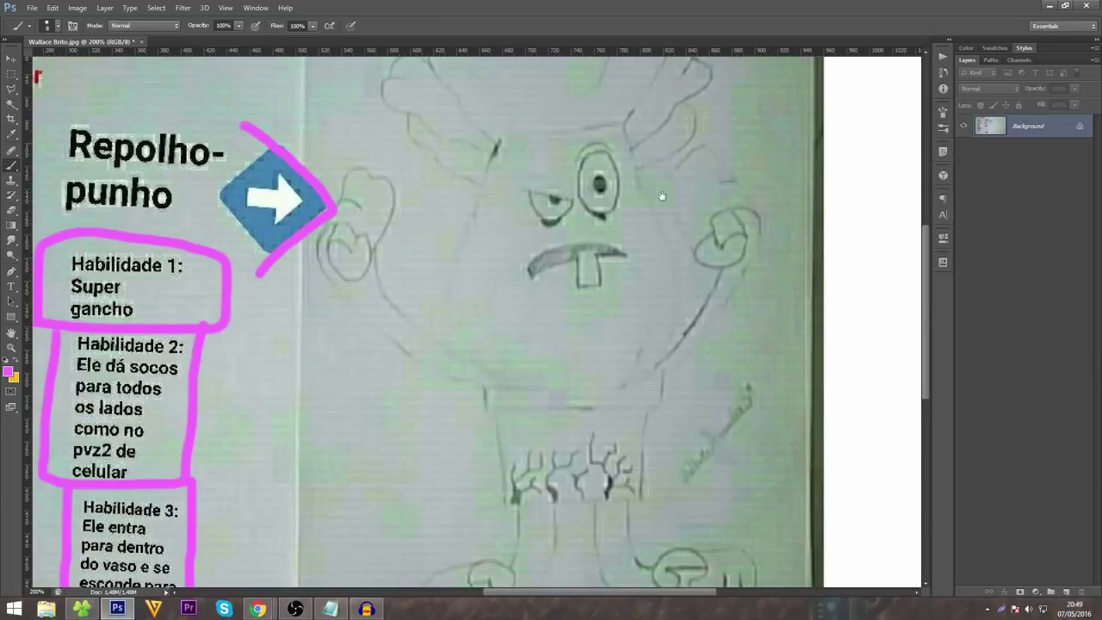
left_click_drag(659, 189, 645, 259)
left_click_drag(601, 401, 613, 386)
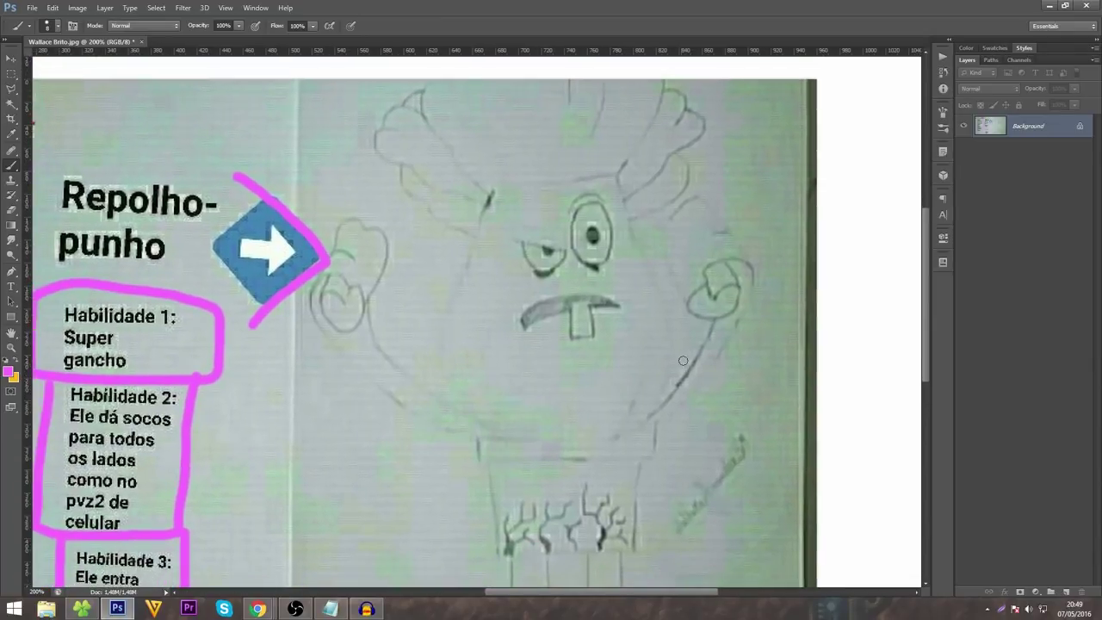
left_click_drag(370, 401, 427, 373)
left_click_drag(453, 218, 512, 289)
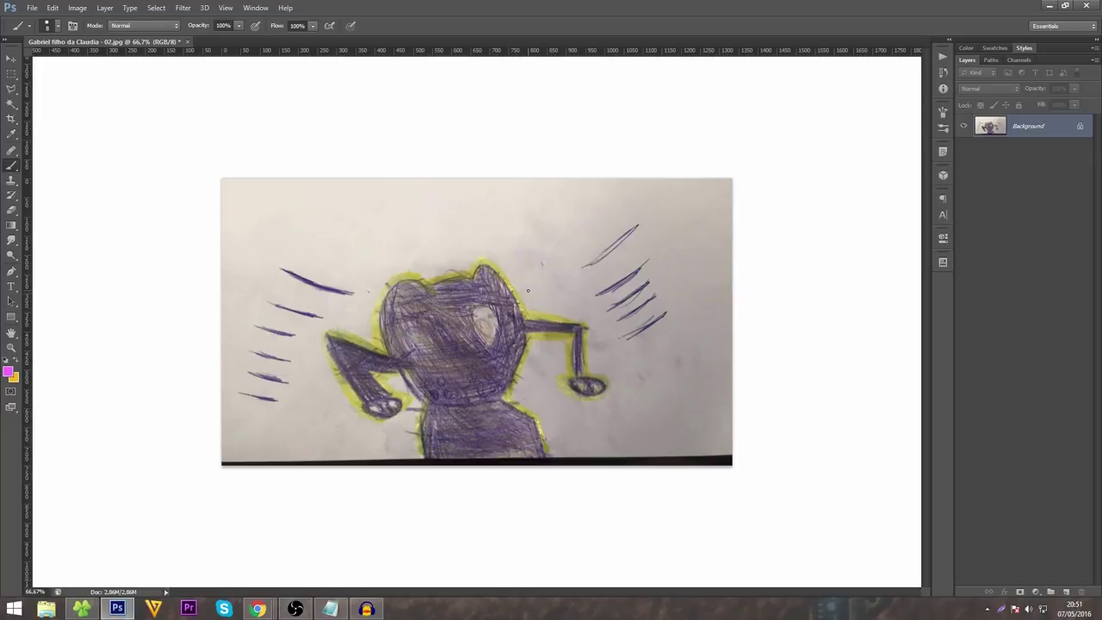
Trace both bent arms of the purple character with magenta brush lines and circle each hand.
key("ctrl+plus")
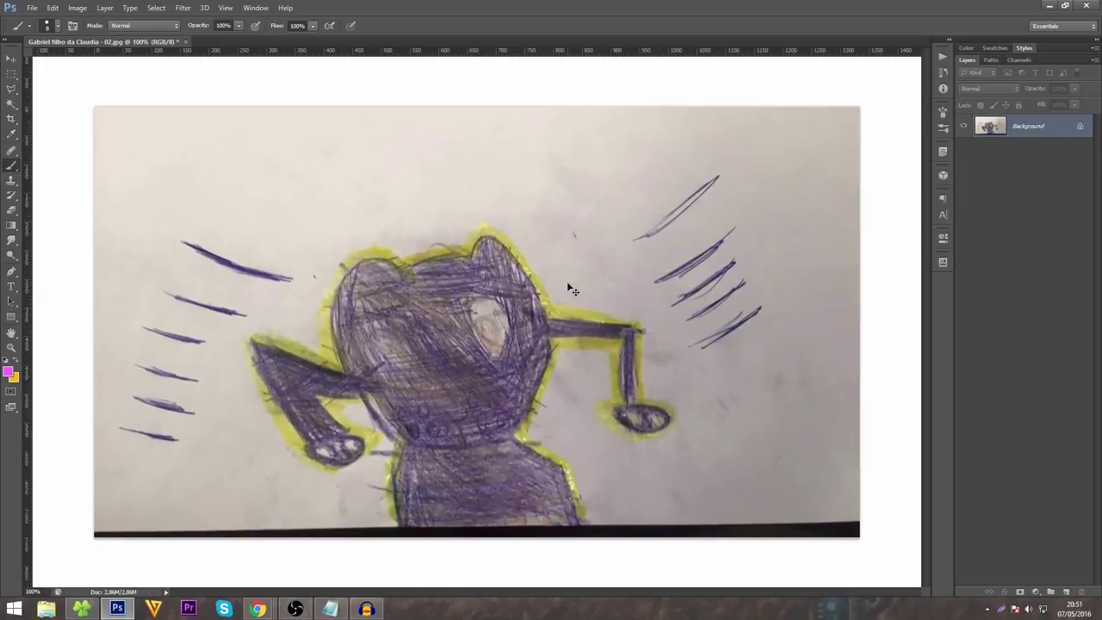
key("ctrl+minus")
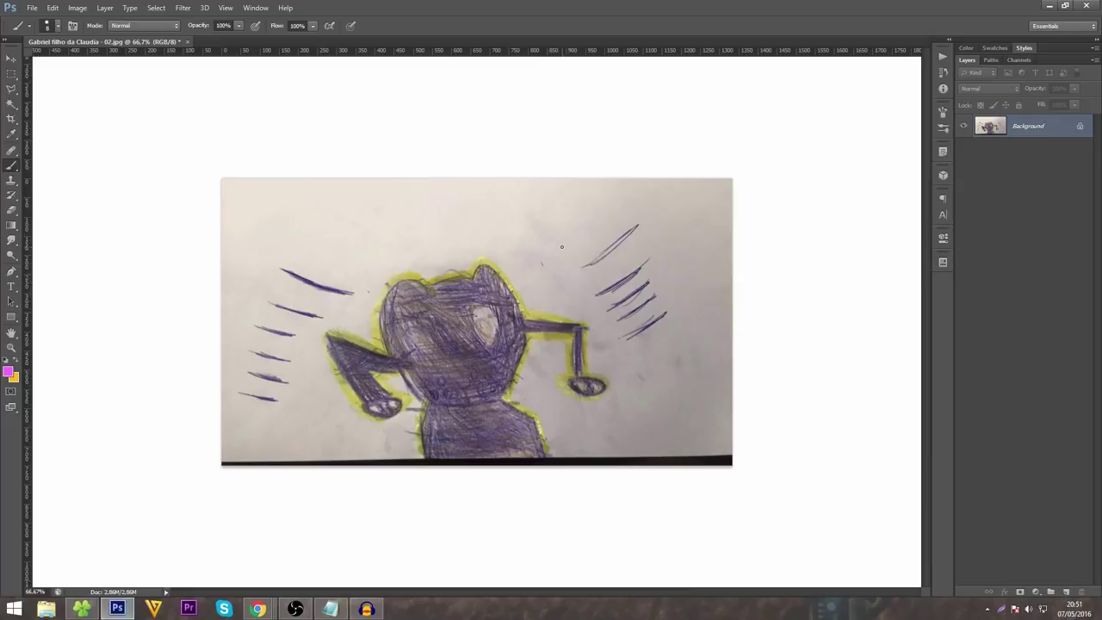
key("ctrl+plus")
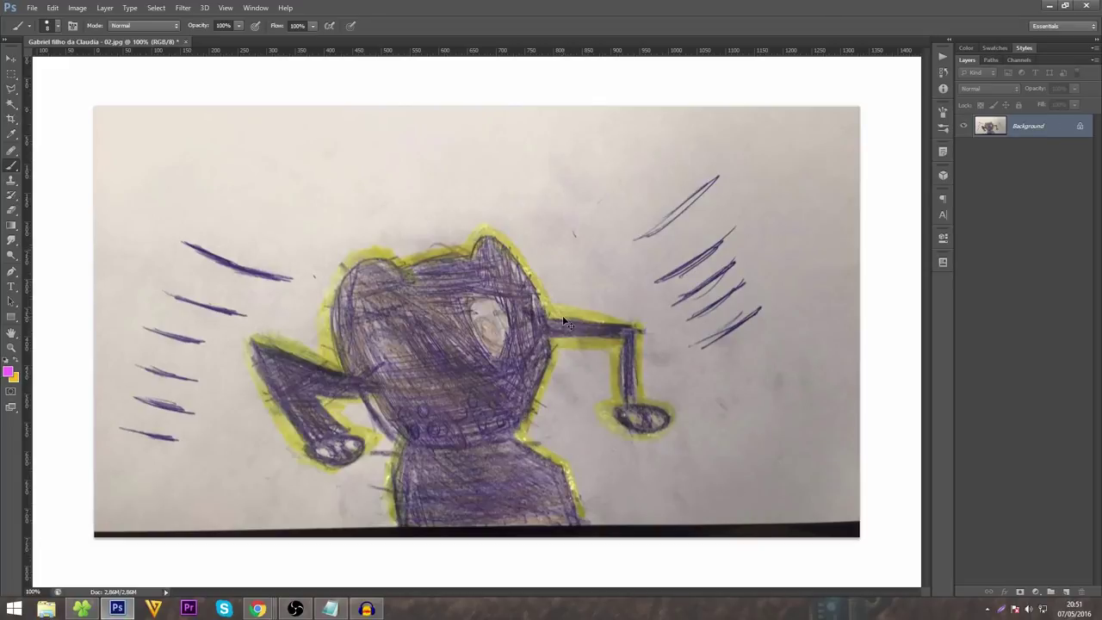
key("ctrl+minus")
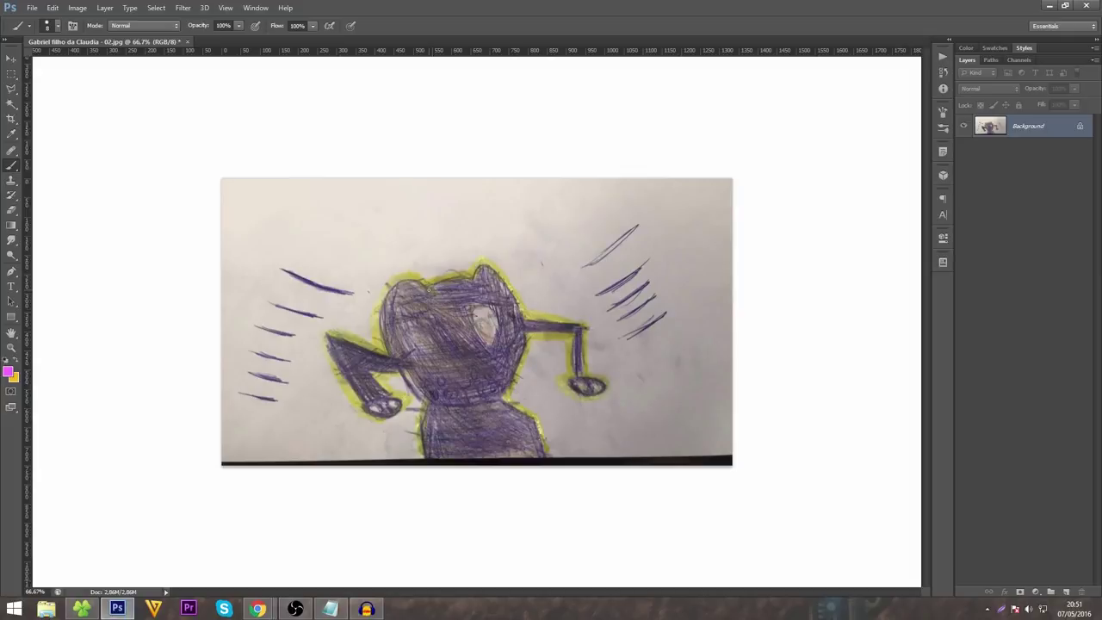
mouse_move(406, 364)
left_mouse_down()
mouse_move(341, 342)
mouse_move(359, 395)
mouse_move(408, 401)
mouse_move(375, 416)
mouse_move(399, 405)
left_mouse_up()
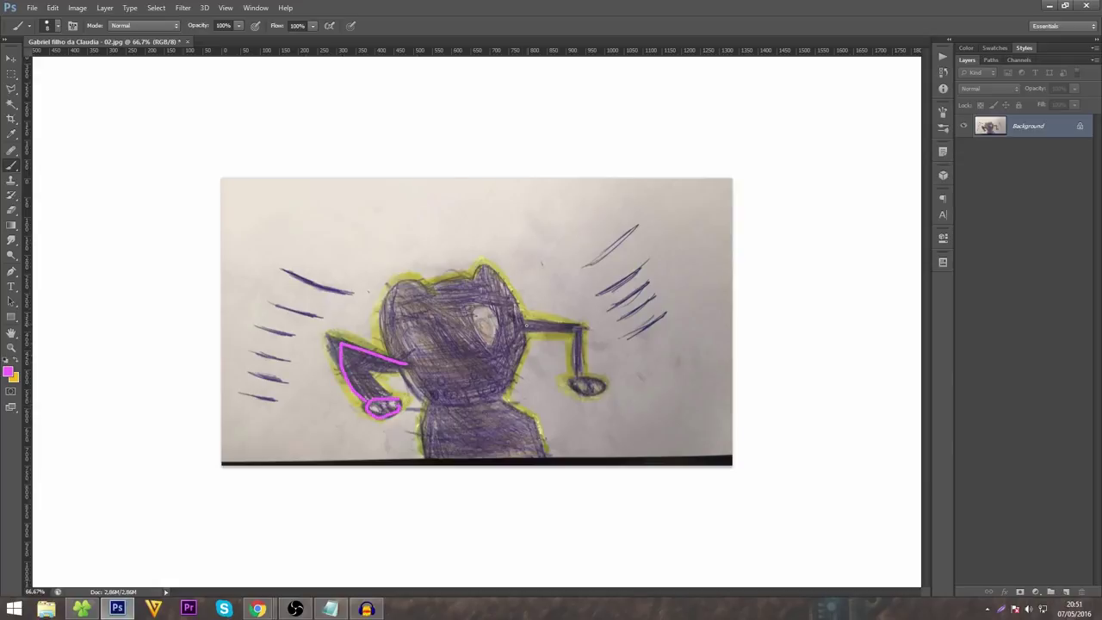
mouse_move(527, 325)
left_mouse_down()
mouse_move(578, 326)
mouse_move(581, 374)
mouse_move(602, 381)
mouse_move(570, 377)
mouse_move(604, 386)
left_mouse_up()
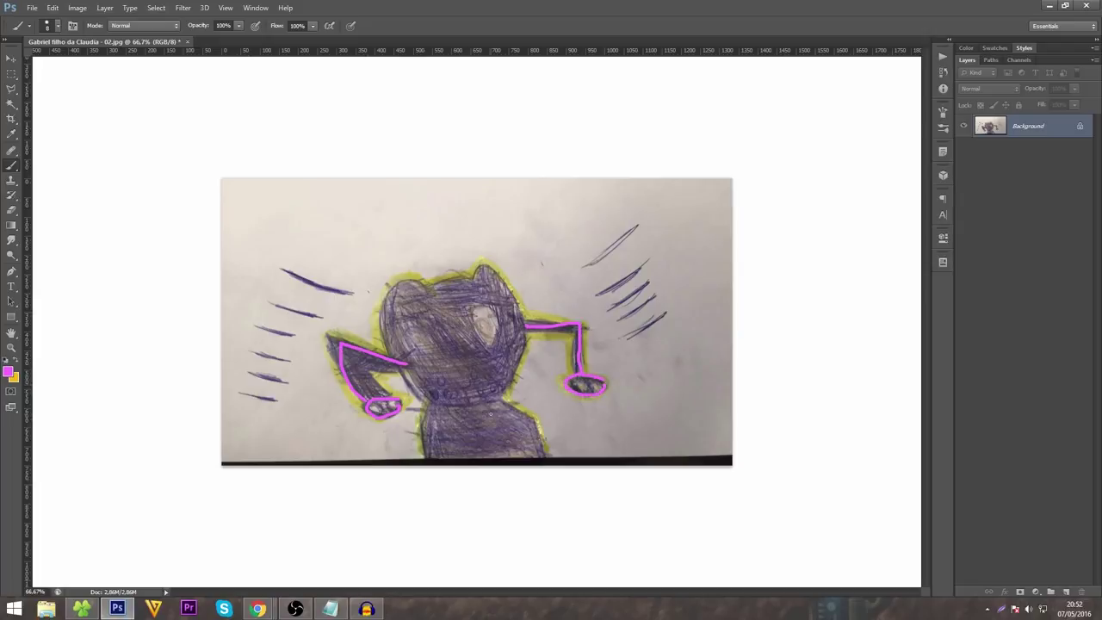
Trace both sides of the purple character's lower body in magenta, adding a second line along the side under the eye.
left_click_drag(431, 405, 432, 459)
mouse_move(495, 401)
left_mouse_down()
mouse_move(531, 420)
mouse_move(550, 461)
left_mouse_up()
left_click_drag(493, 403, 542, 458)
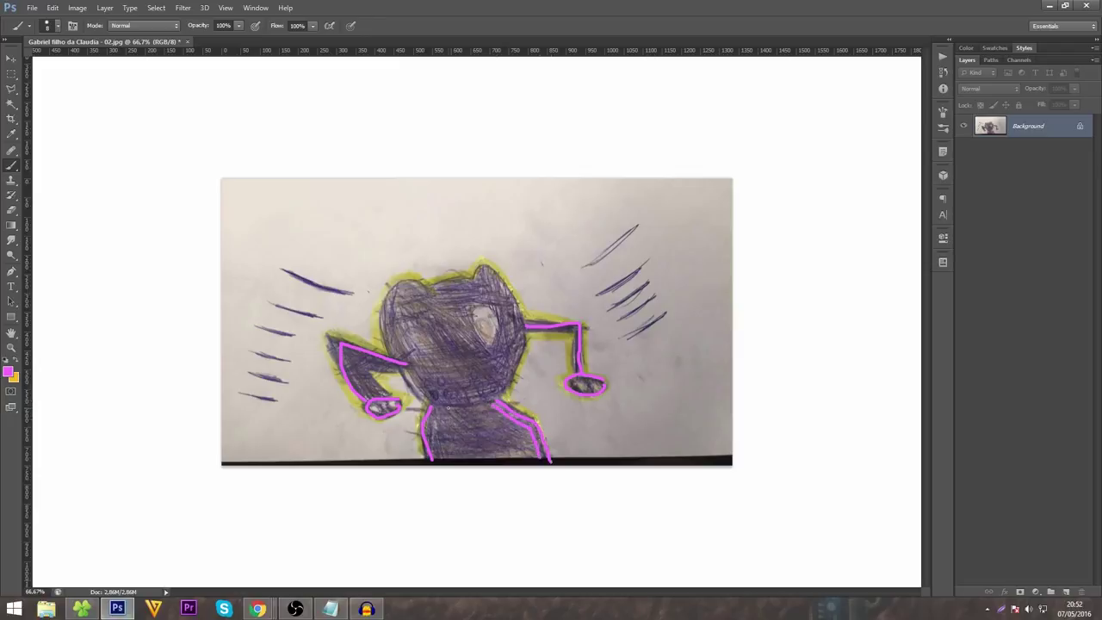
Complete the purple character's magenta tracing with a second line on its lower body, the head outline, the eye and the mouth details.
left_click_drag(436, 410, 443, 461)
mouse_move(397, 365)
left_mouse_down()
mouse_move(474, 407)
mouse_move(501, 391)
mouse_move(521, 318)
mouse_move(494, 271)
mouse_move(422, 296)
mouse_move(403, 279)
mouse_move(380, 287)
mouse_move(369, 315)
mouse_move(380, 355)
left_mouse_up()
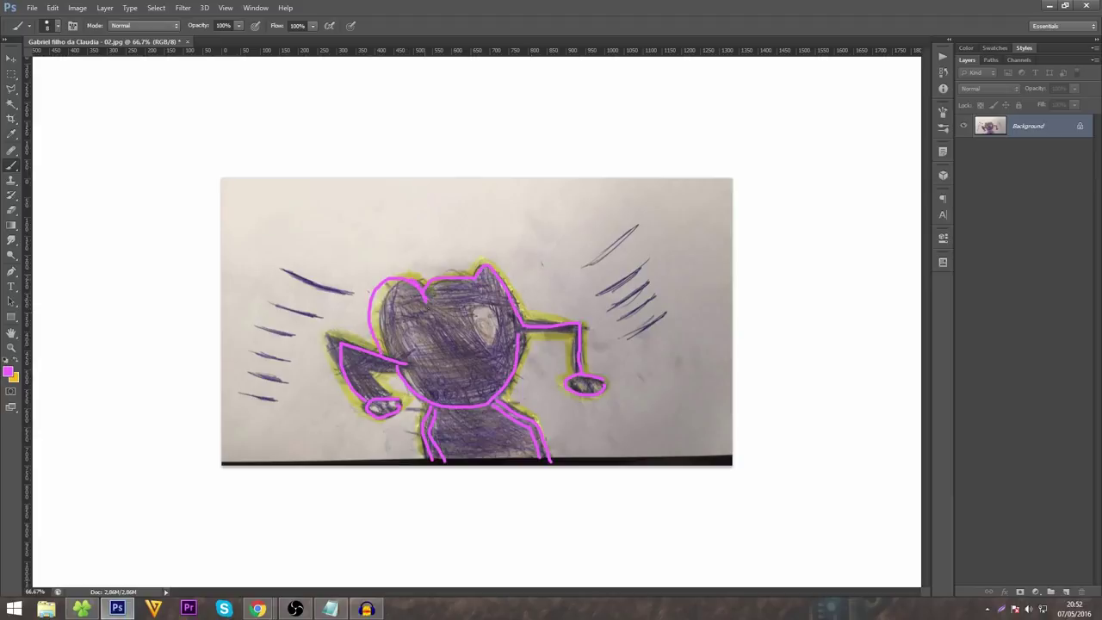
mouse_move(476, 310)
left_mouse_down()
mouse_move(476, 331)
mouse_move(499, 332)
mouse_move(476, 314)
left_mouse_up()
mouse_move(439, 385)
left_mouse_down()
mouse_move(447, 382)
mouse_move(423, 386)
mouse_move(434, 398)
mouse_move(474, 393)
mouse_move(506, 427)
mouse_move(433, 438)
mouse_move(463, 439)
mouse_move(472, 410)
left_mouse_up()
key("ctrl+plus")
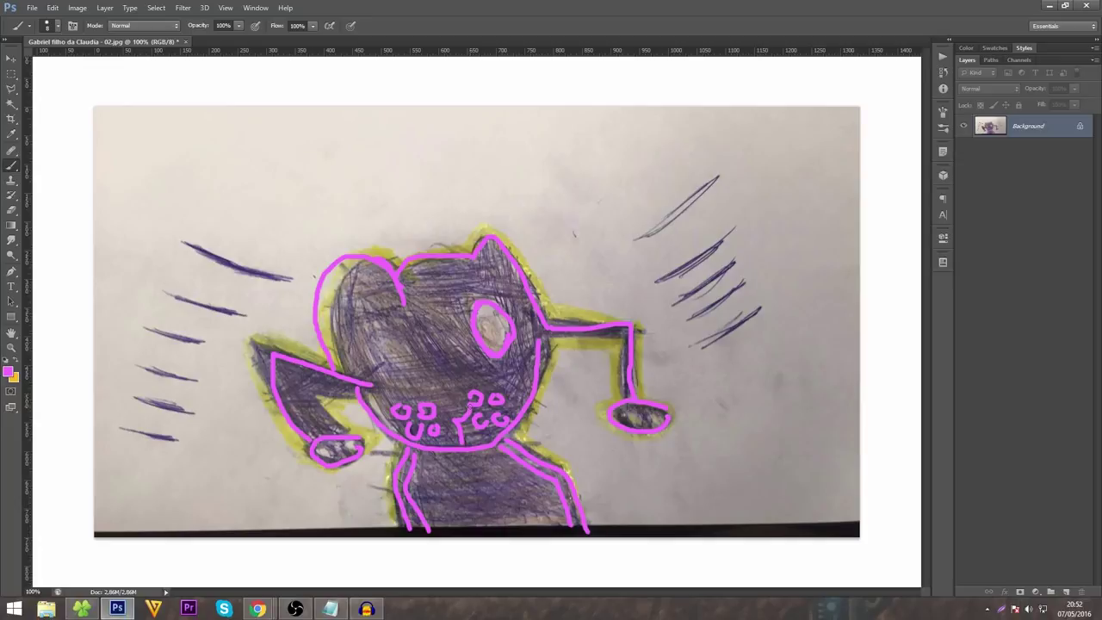
left_click_drag(403, 289, 446, 367)
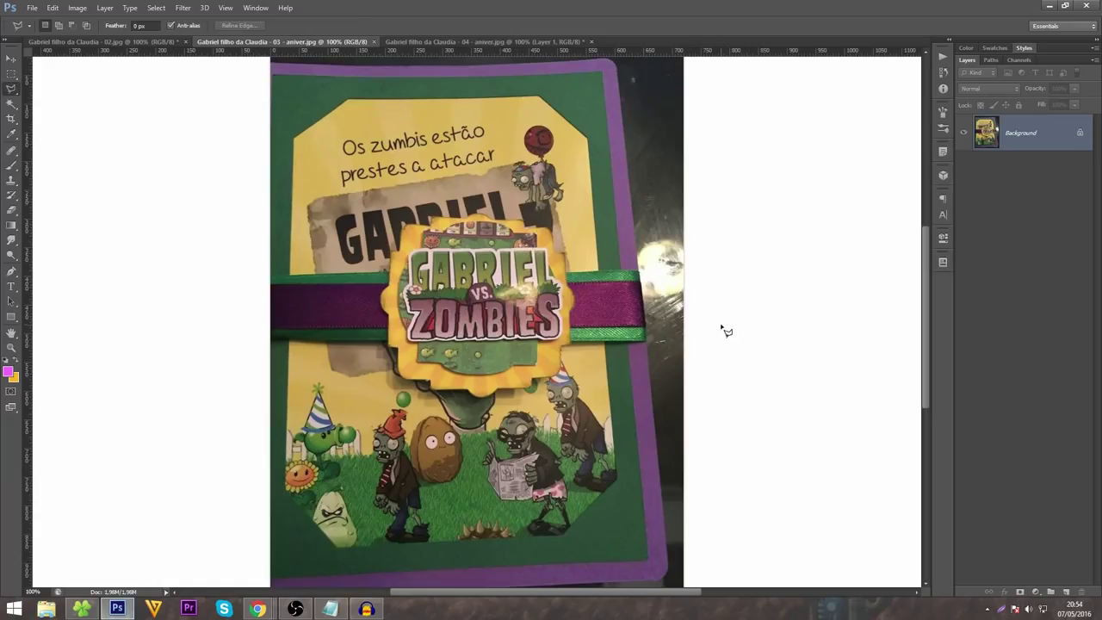
Examine the zombie-themed birthday invitation photo up close and bring up the other birthday image.
scroll(585, 331, "up", 2)
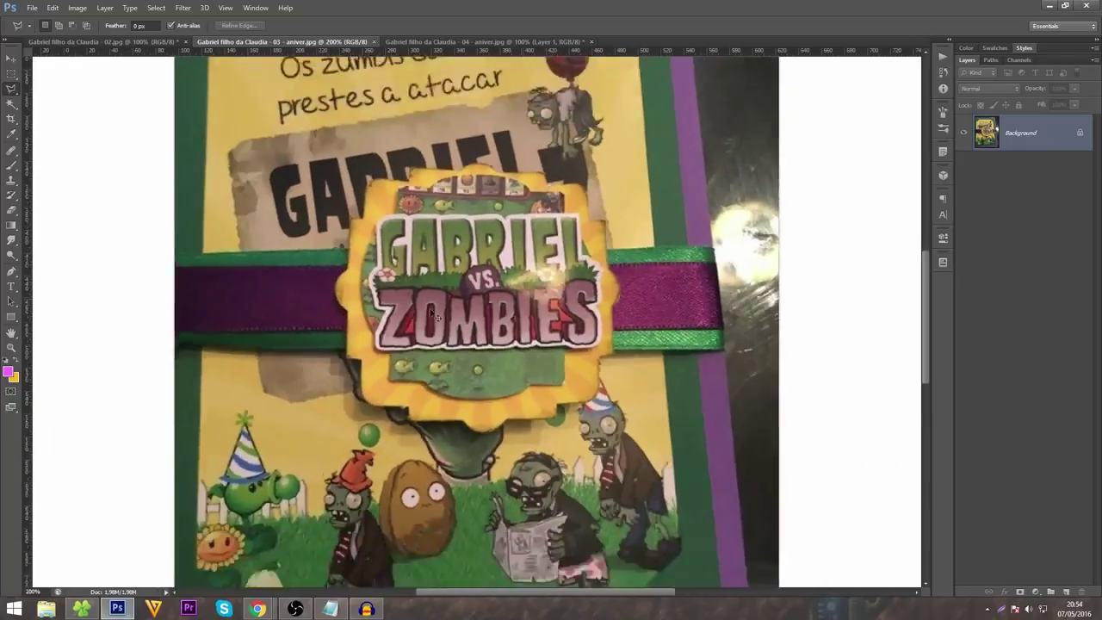
scroll(637, 318, "down", 2)
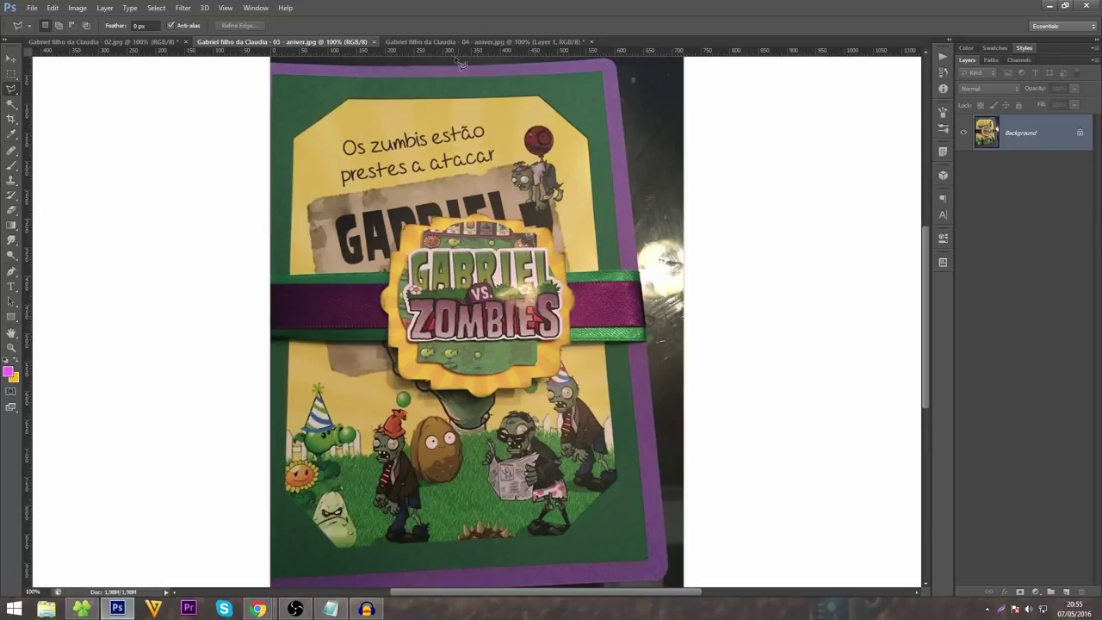
left_click(432, 41)
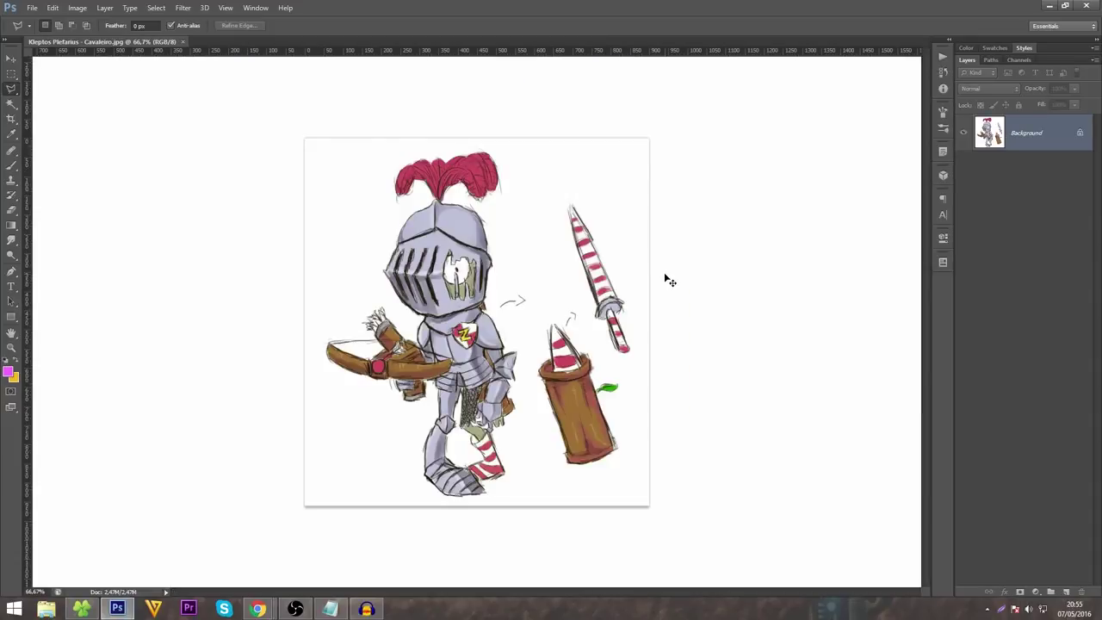
Draw magenta brush streaks in front of the knight's crossbow and a small feathered arrow on top of it.
key("ctrl+plus")
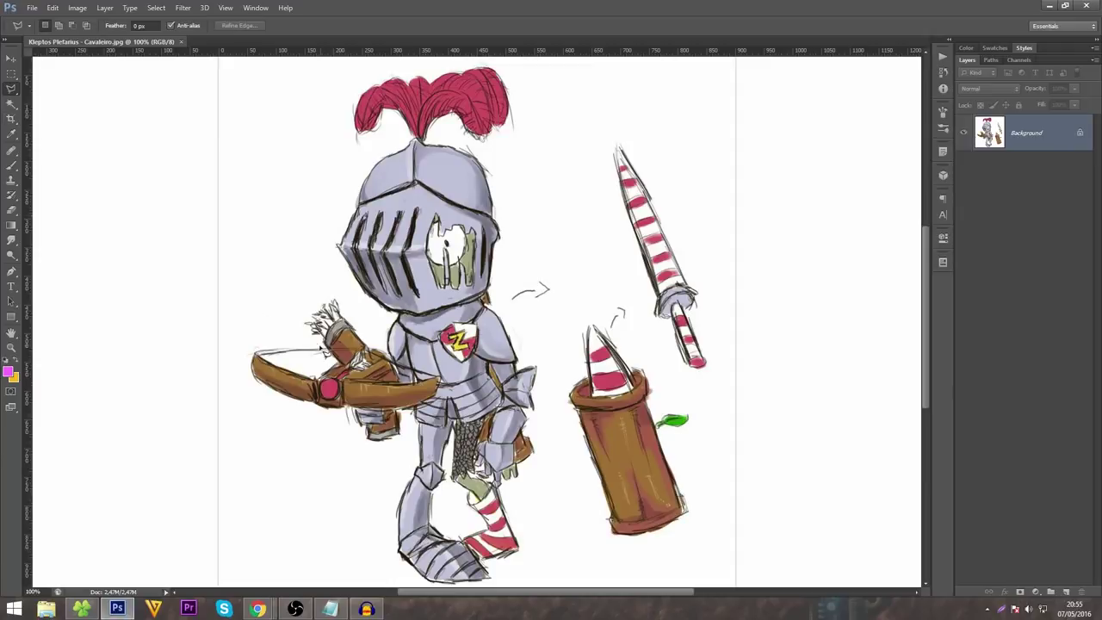
key("b")
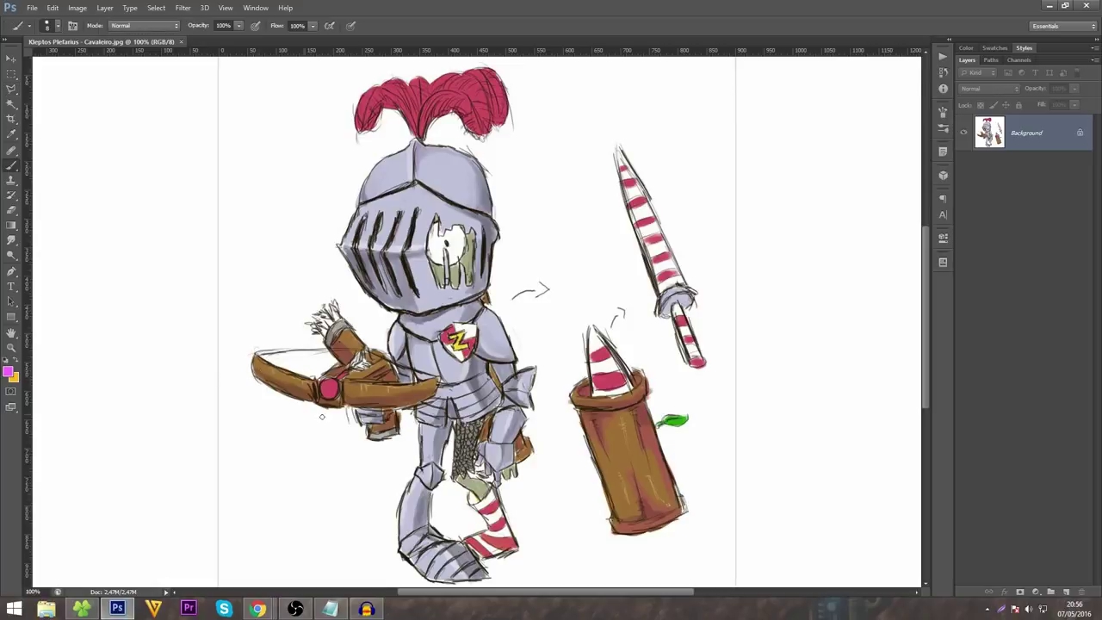
left_click_drag(284, 412, 219, 452)
left_click_drag(290, 420, 265, 447)
left_click_drag(283, 456, 259, 479)
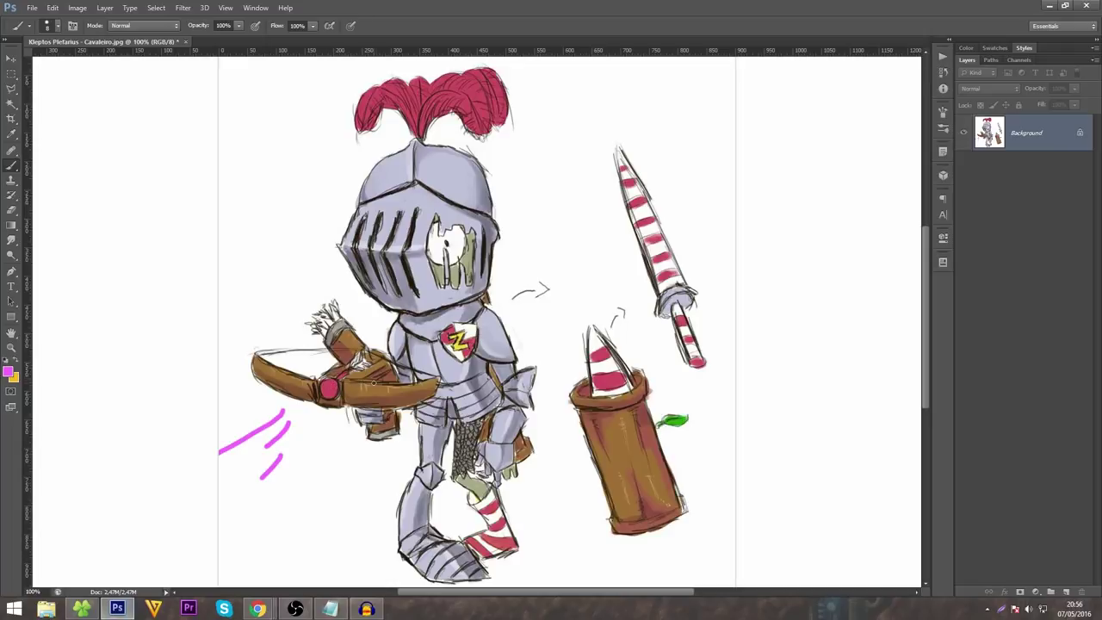
mouse_move(339, 380)
left_mouse_down()
mouse_move(366, 363)
mouse_move(355, 366)
mouse_move(367, 343)
mouse_move(374, 359)
left_mouse_up()
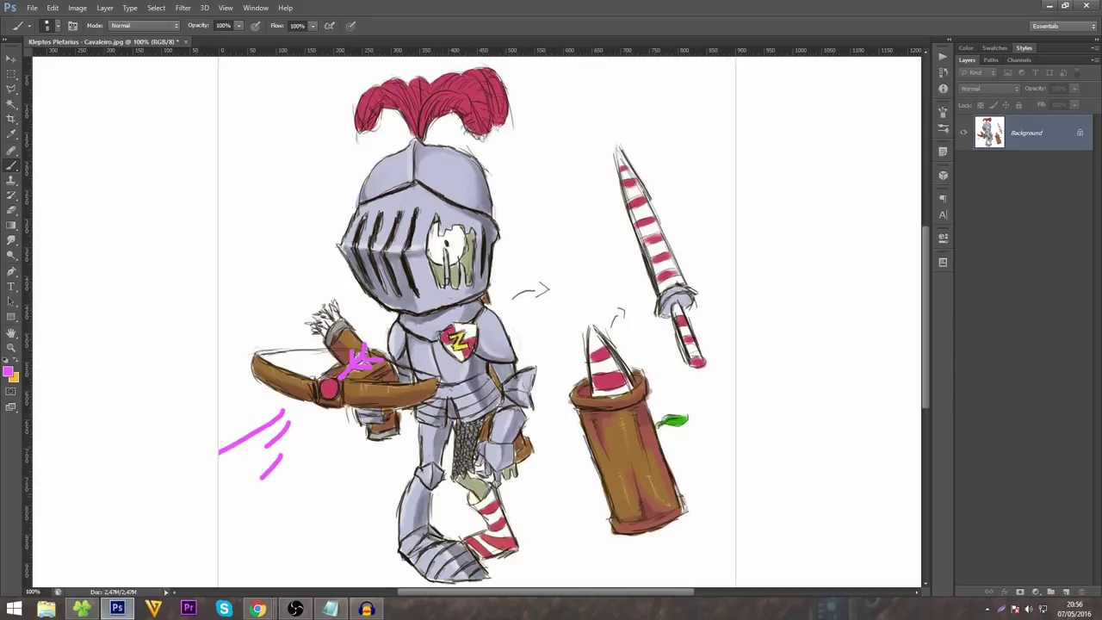
Draw magenta arrows leading from the knight's back to the wooden barrel and from the barrel to the striped sword.
mouse_move(493, 558)
left_mouse_down()
mouse_move(513, 556)
mouse_move(508, 510)
mouse_move(489, 487)
left_mouse_up()
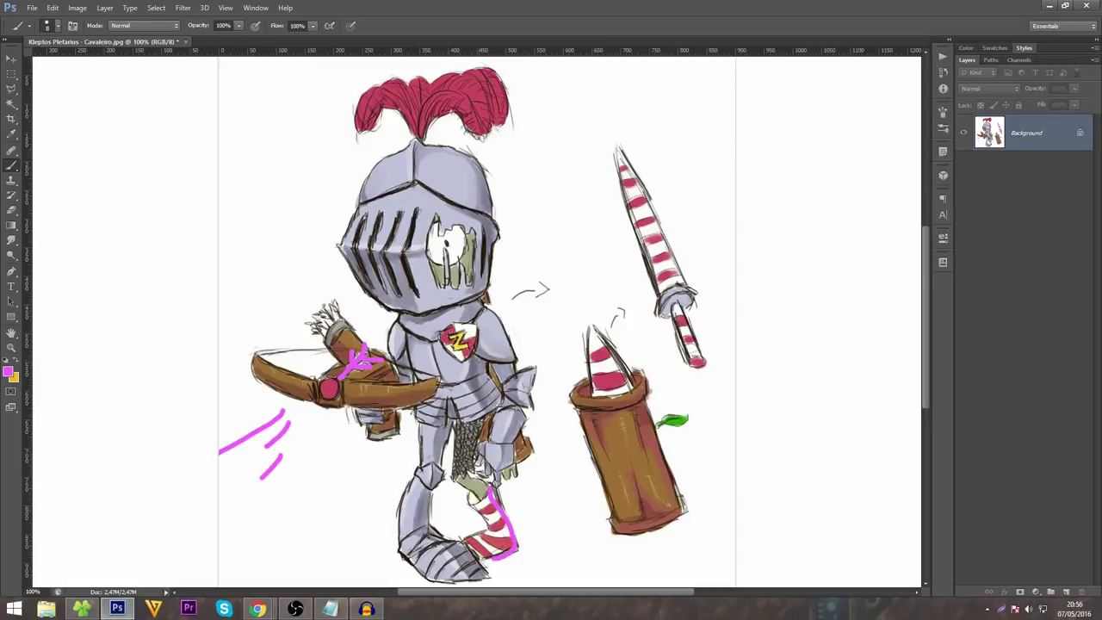
key("ctrl+z")
mouse_move(493, 305)
left_mouse_down()
mouse_move(568, 312)
mouse_move(562, 326)
mouse_move(631, 297)
mouse_move(619, 286)
mouse_move(630, 313)
left_mouse_up()
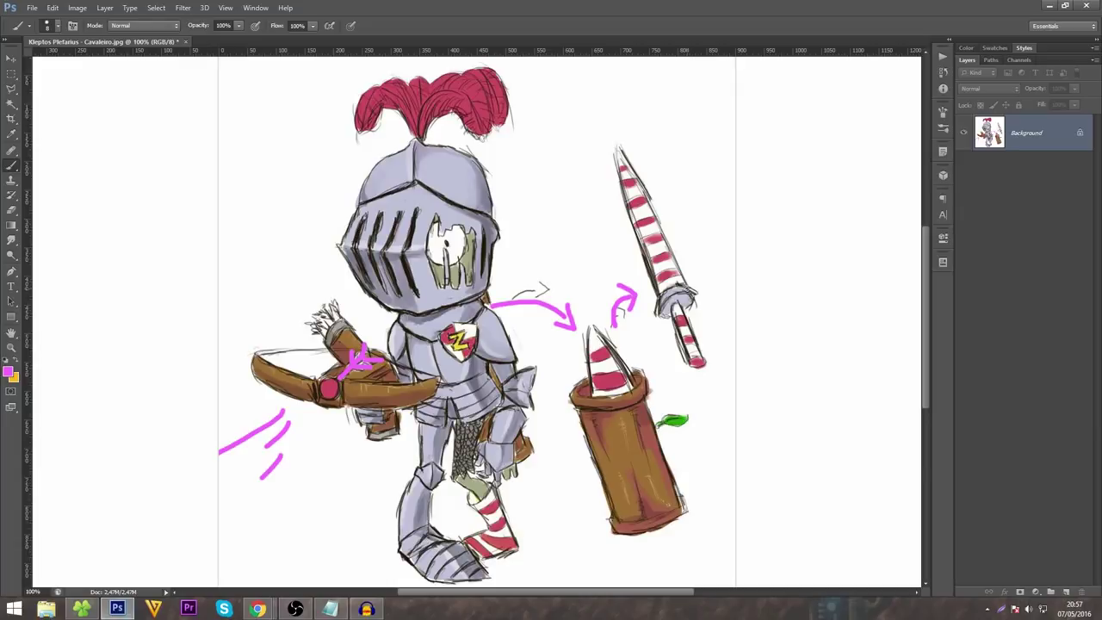
Circle the knight's crossbow and the wooden barrel in magenta and trace the edges of the striped sword blade.
mouse_move(344, 284)
left_mouse_down()
mouse_move(269, 304)
mouse_move(274, 416)
mouse_move(427, 433)
mouse_move(419, 340)
mouse_move(348, 290)
left_mouse_up()
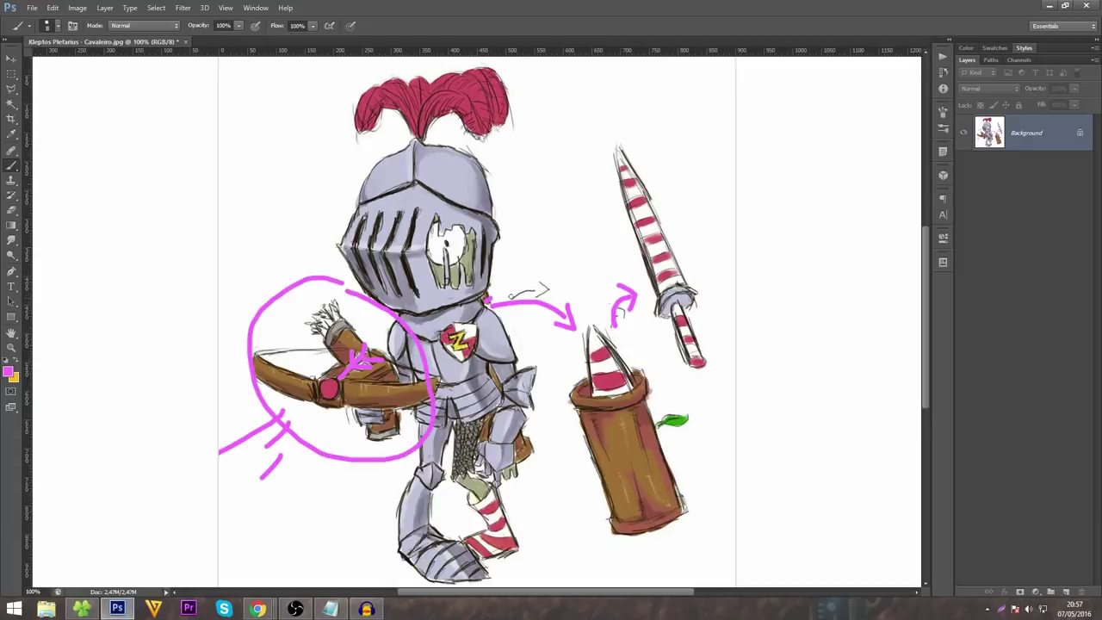
mouse_move(707, 293)
left_mouse_down()
mouse_move(731, 493)
mouse_move(588, 540)
mouse_move(546, 340)
left_mouse_up()
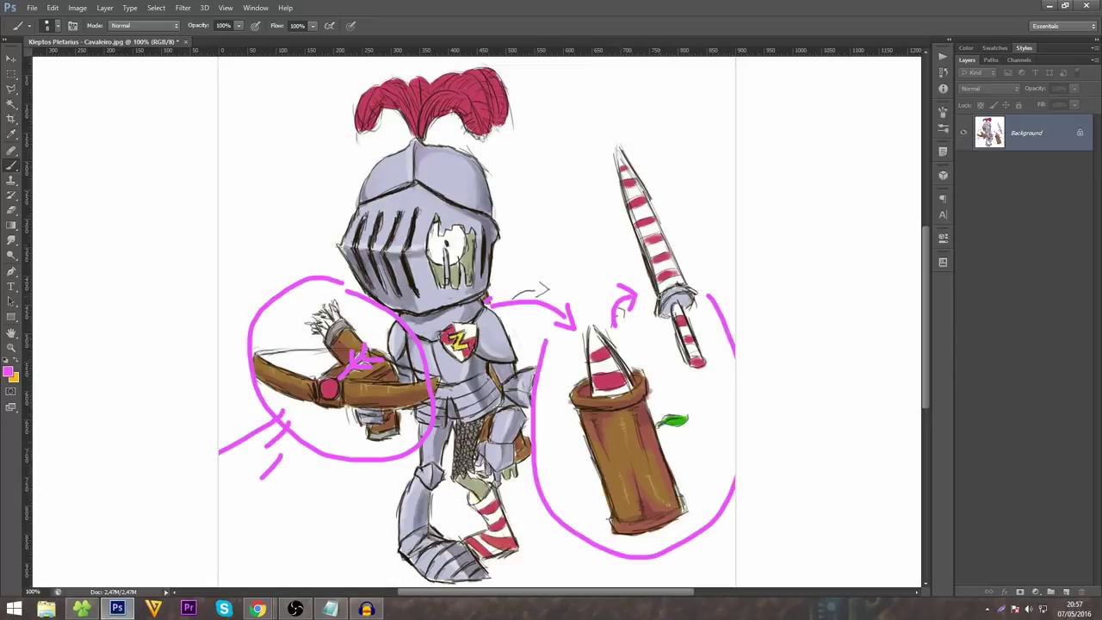
mouse_move(660, 296)
left_mouse_down()
mouse_move(607, 143)
mouse_move(659, 217)
left_mouse_up()
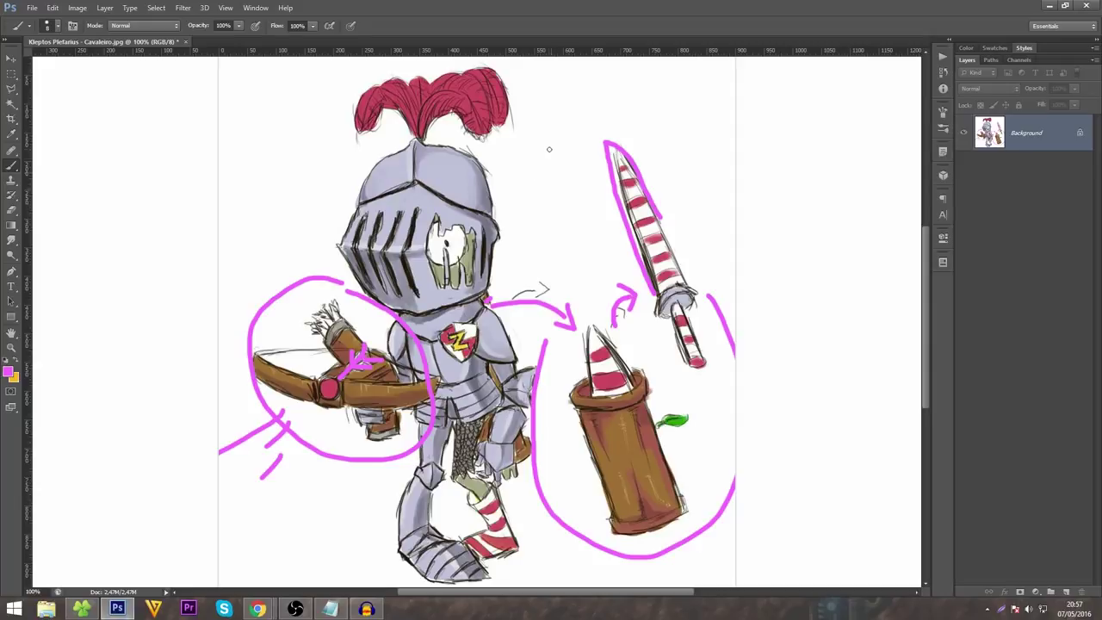
Draw a magenta arrow from the helmet to two round shapes and write 175 between the helmet and the sword.
mouse_move(303, 148)
left_mouse_down()
mouse_move(307, 187)
mouse_move(321, 170)
mouse_move(306, 147)
left_mouse_up()
mouse_move(374, 166)
left_mouse_down()
mouse_move(310, 168)
mouse_move(332, 181)
left_mouse_up()
mouse_move(272, 157)
left_mouse_down()
mouse_move(284, 188)
mouse_move(297, 150)
left_mouse_up()
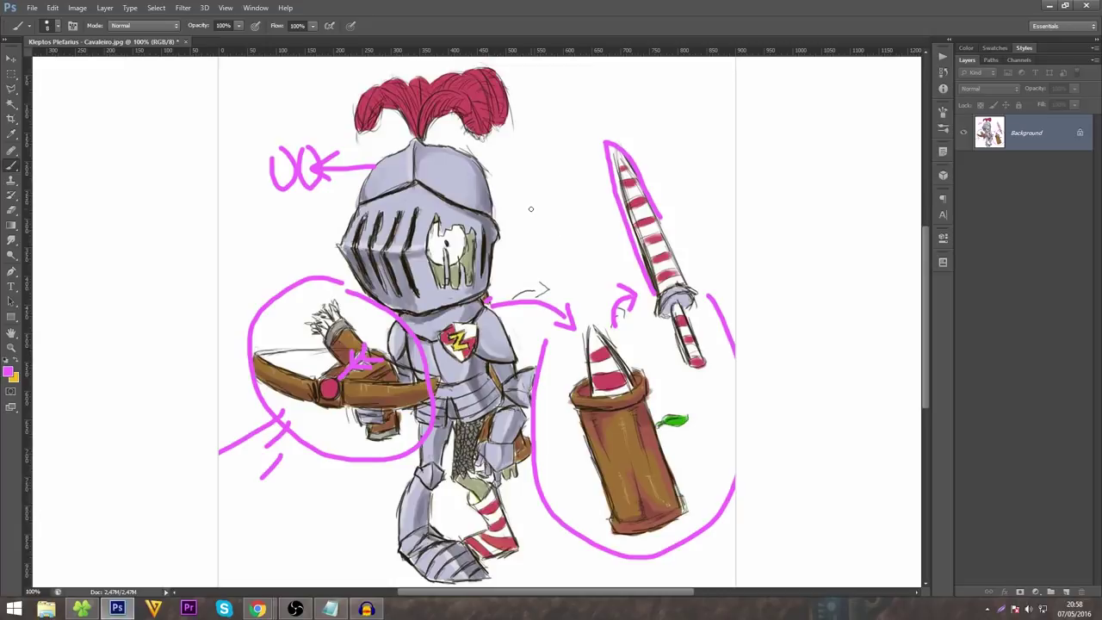
mouse_move(520, 206)
left_mouse_down()
mouse_move(531, 195)
mouse_move(542, 234)
left_mouse_up()
mouse_move(551, 197)
left_mouse_down()
mouse_move(568, 198)
mouse_move(568, 228)
mouse_move(582, 200)
mouse_move(576, 229)
mouse_move(599, 191)
left_mouse_up()
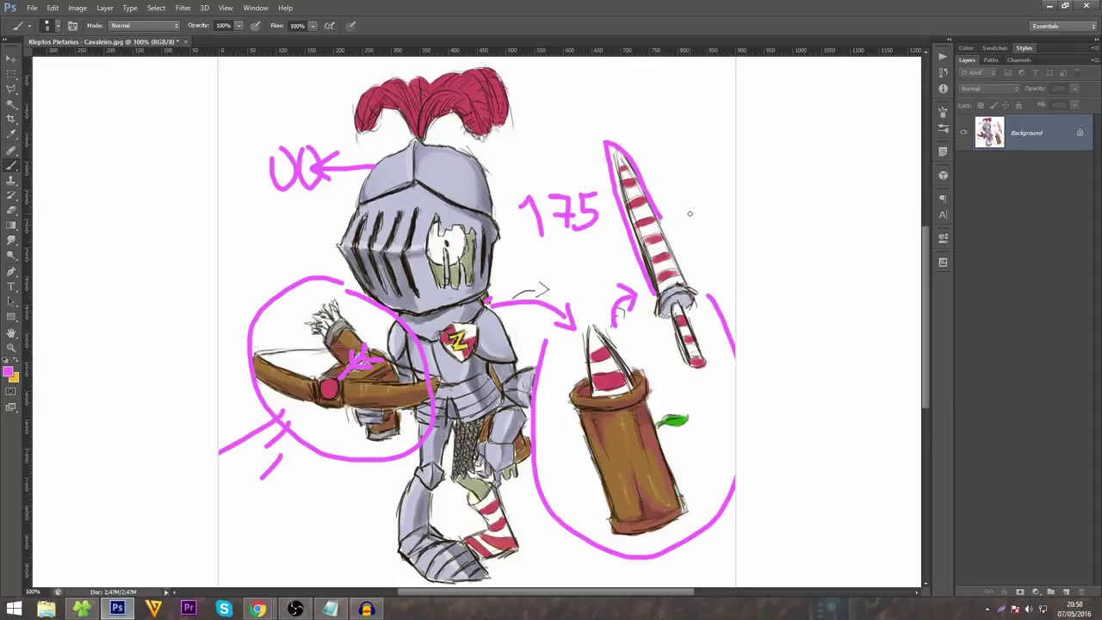
Examine the knight's shield emblem, armour and wooden barrel up close.
key("ctrl+plus")
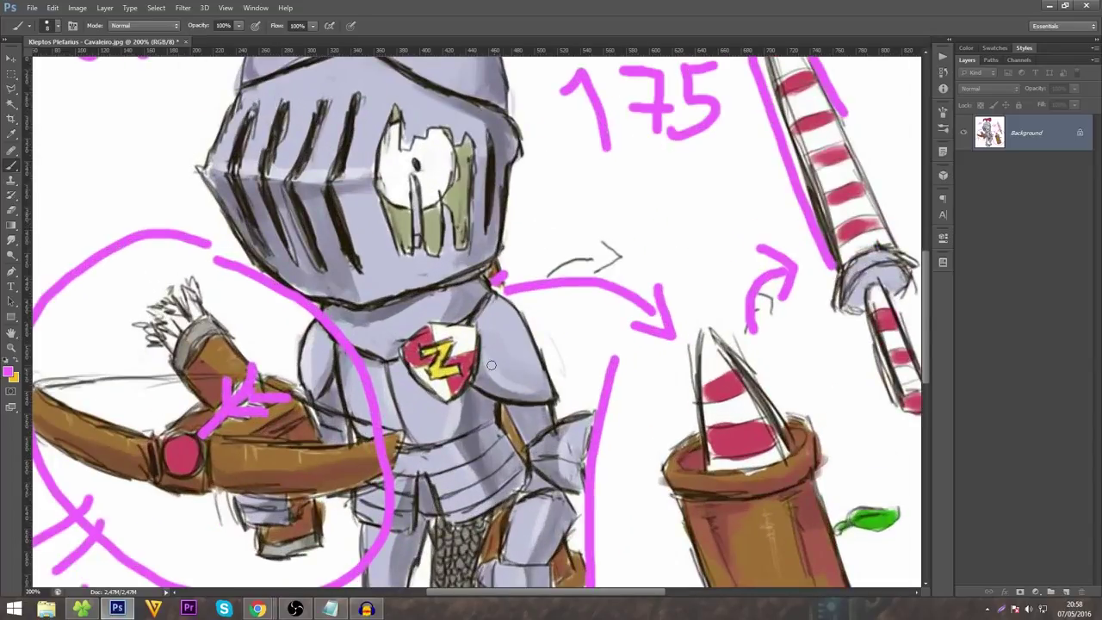
left_click_drag(484, 365, 507, 381)
key("ctrl+z")
mouse_move(611, 366)
left_mouse_down()
mouse_move(725, 377)
mouse_move(737, 119)
mouse_move(724, 329)
mouse_move(695, 348)
left_mouse_up()
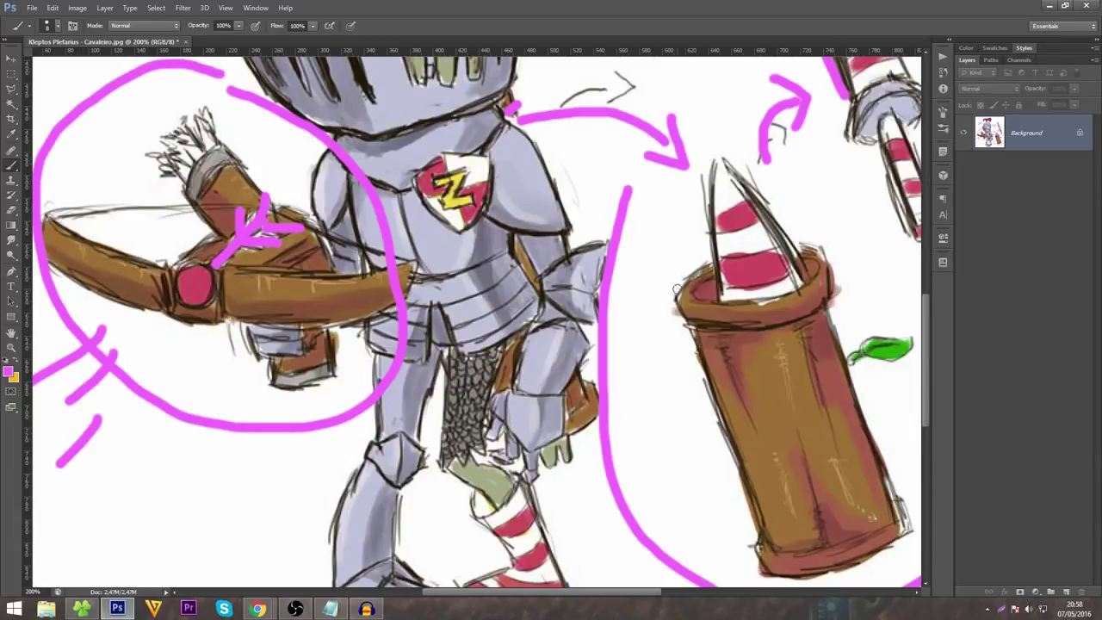
scroll(508, 274, "up", 2)
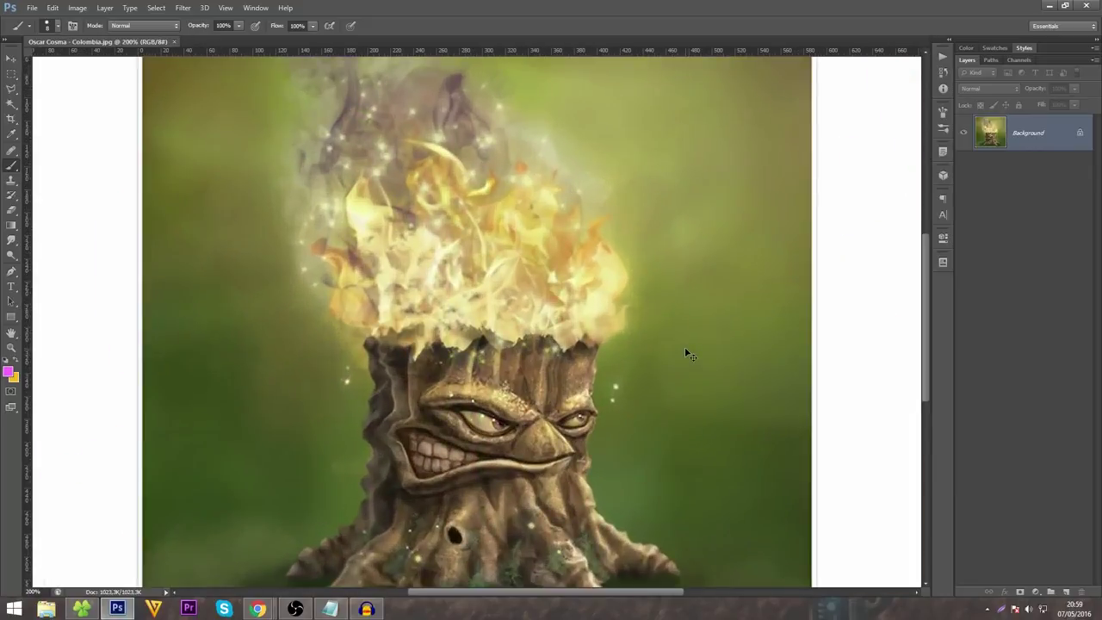
Examine the burning tree stump painting, including its angry face, bark texture and roots.
key("ctrl+minus")
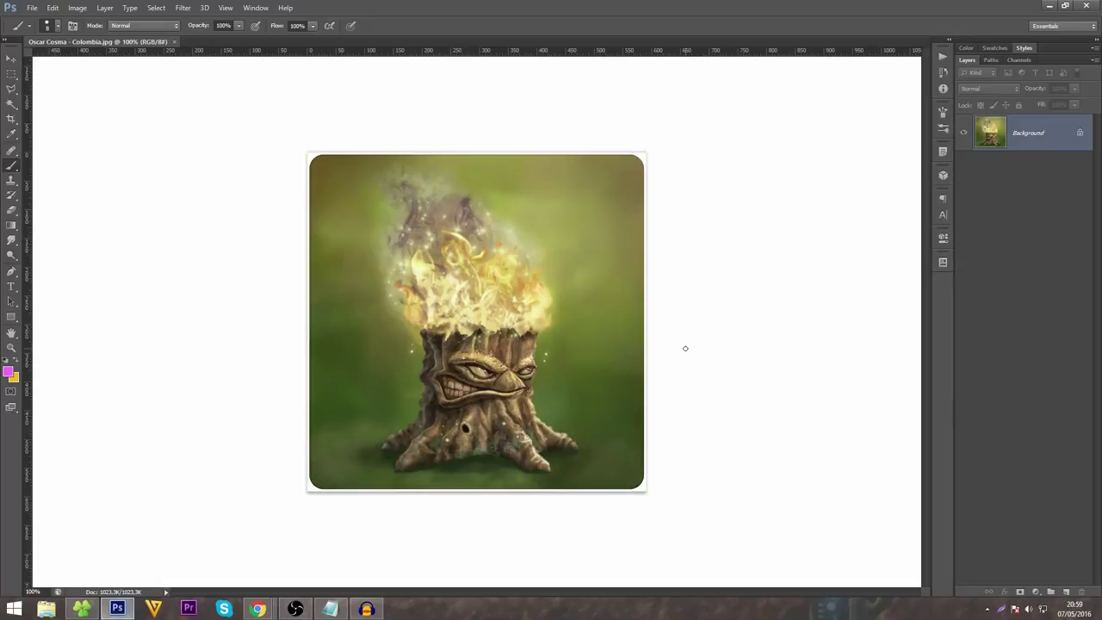
key("ctrl+plus")
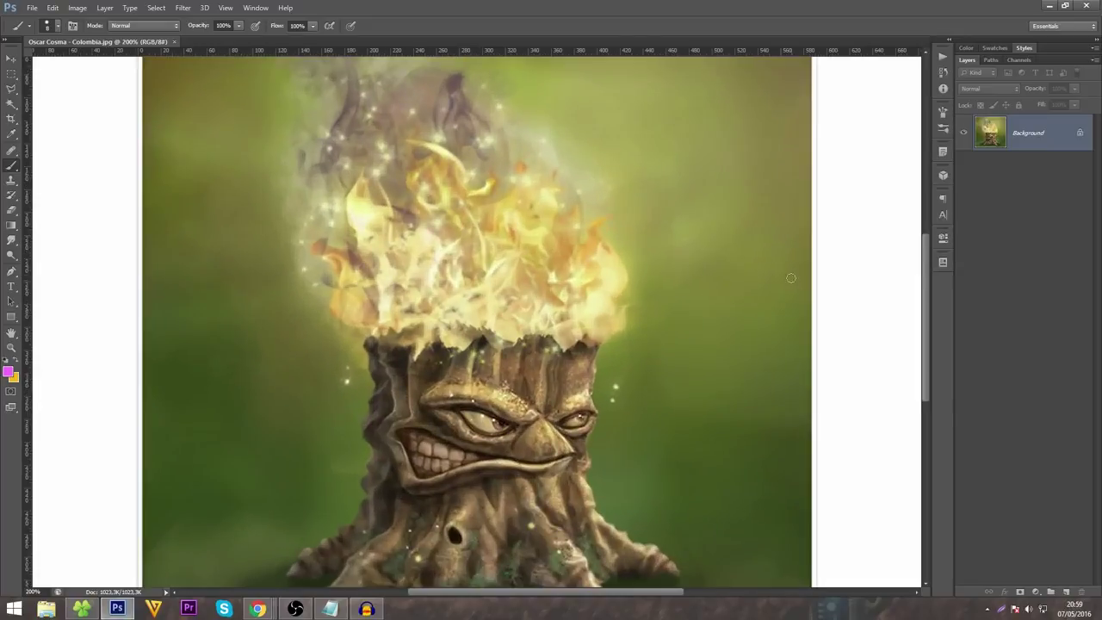
scroll(698, 363, "down", 2)
left_click_drag(698, 362, 692, 333)
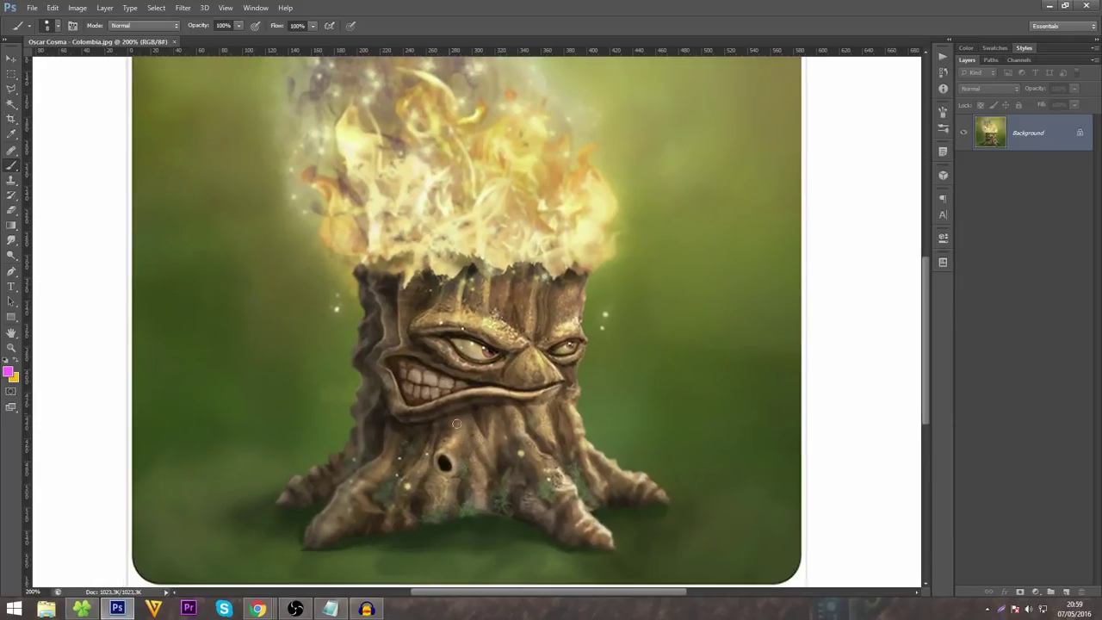
left_click_drag(647, 448, 653, 461)
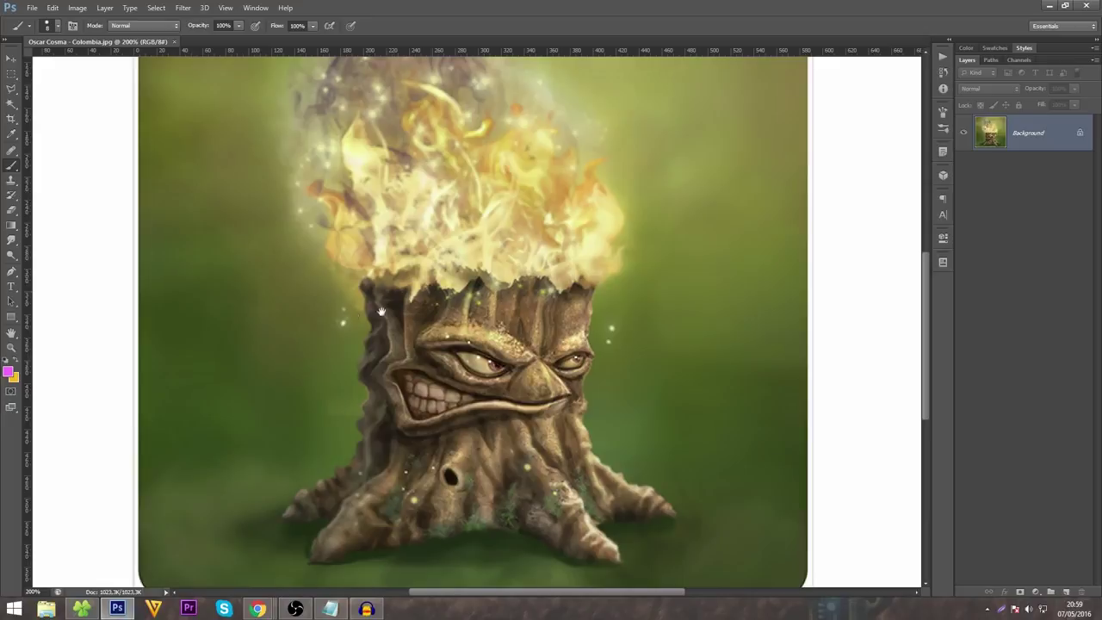
left_click_drag(465, 422, 460, 372)
left_click_drag(566, 228, 547, 370)
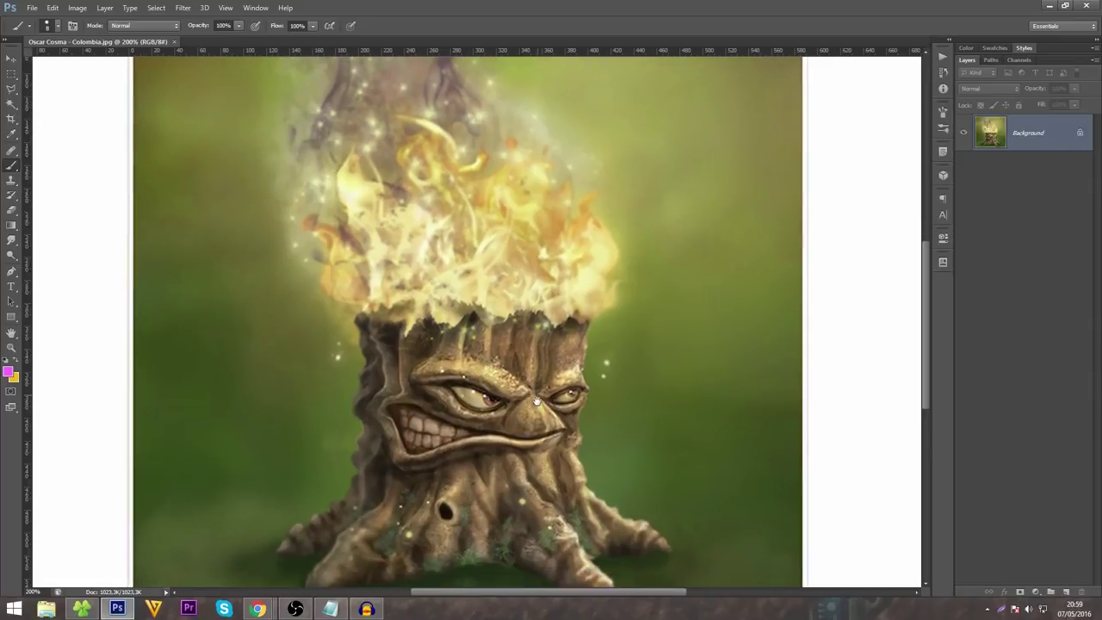
left_click_drag(549, 418, 549, 404)
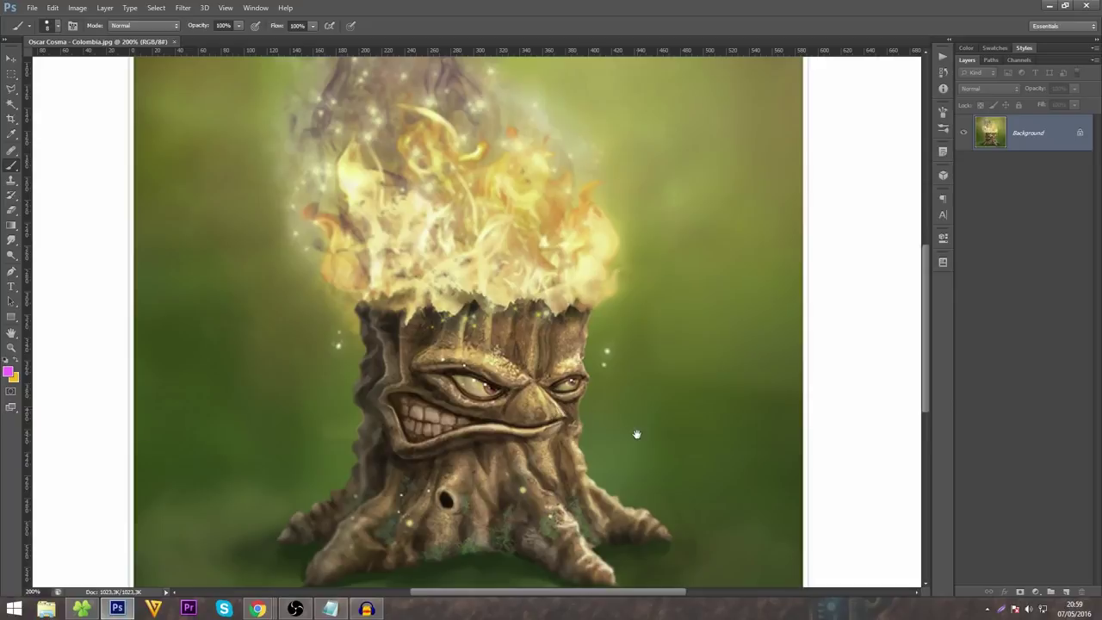
mouse_move(635, 433)
left_mouse_down()
mouse_move(617, 433)
mouse_move(611, 414)
left_mouse_up()
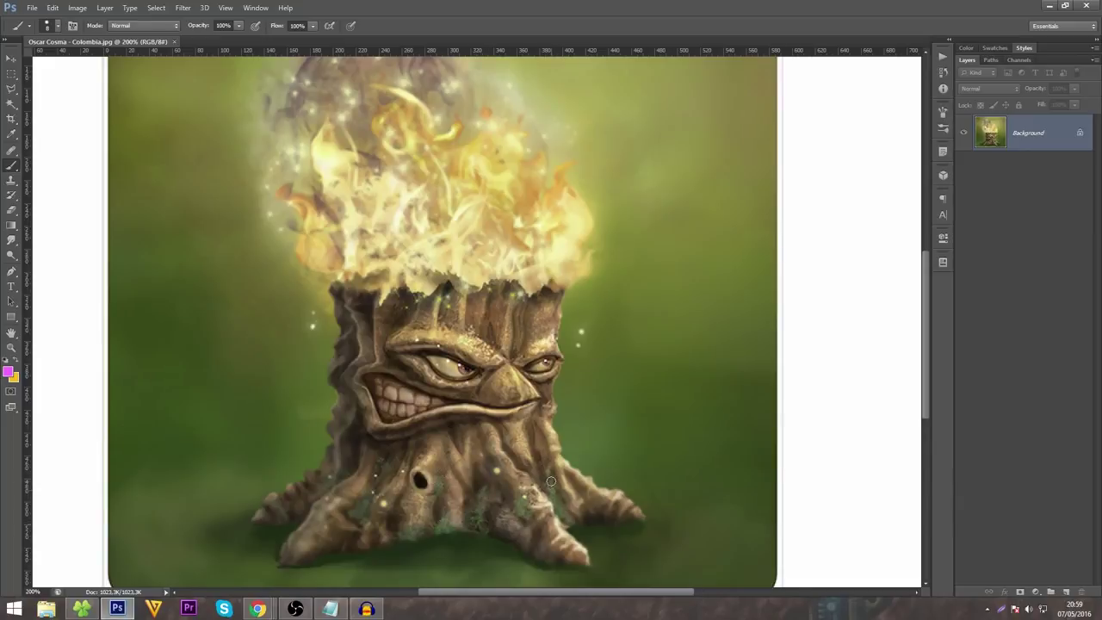
Examine the flames, smoke and sparks rising from the top of the tree stump.
left_click_drag(568, 371, 572, 428)
left_click_drag(505, 375, 525, 410)
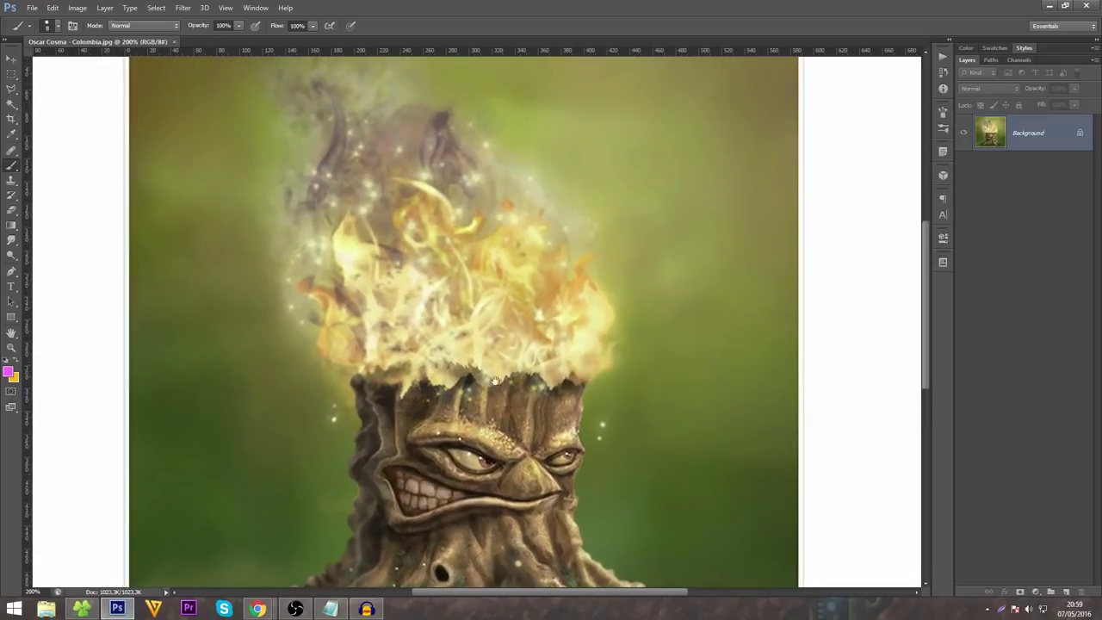
left_click_drag(449, 429, 496, 440)
key("ctrl+z")
left_click_drag(465, 371, 476, 410)
scroll(477, 410, "down", 2)
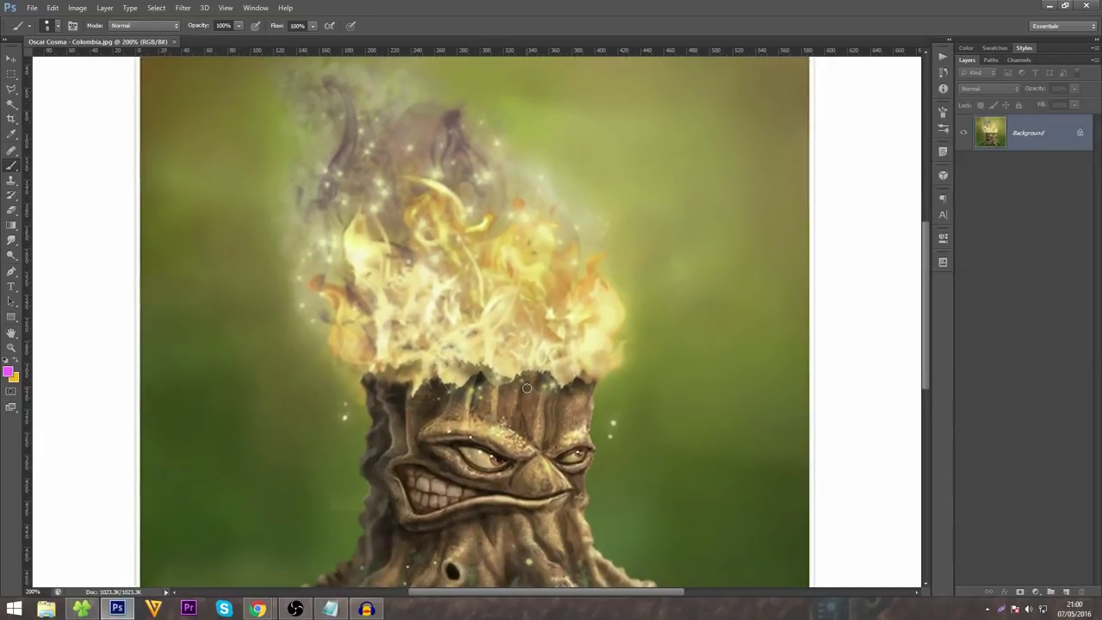
key("ctrl+minus")
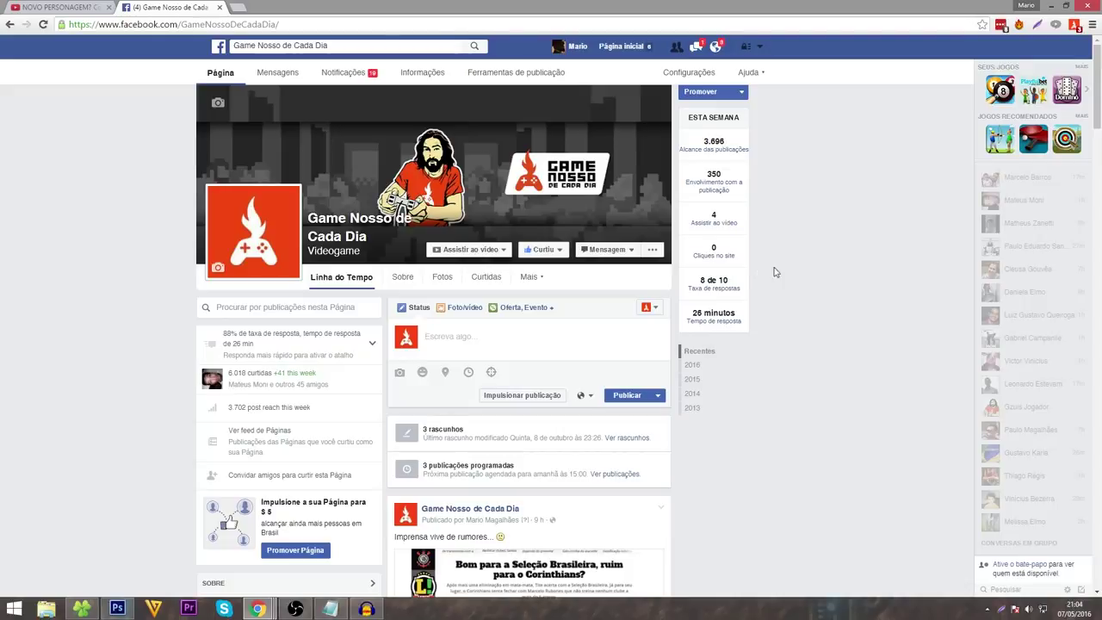
Switch to the Game Nosso de Cada Dia Facebook page, view its messaging options and look through its timeline.
left_click(622, 254)
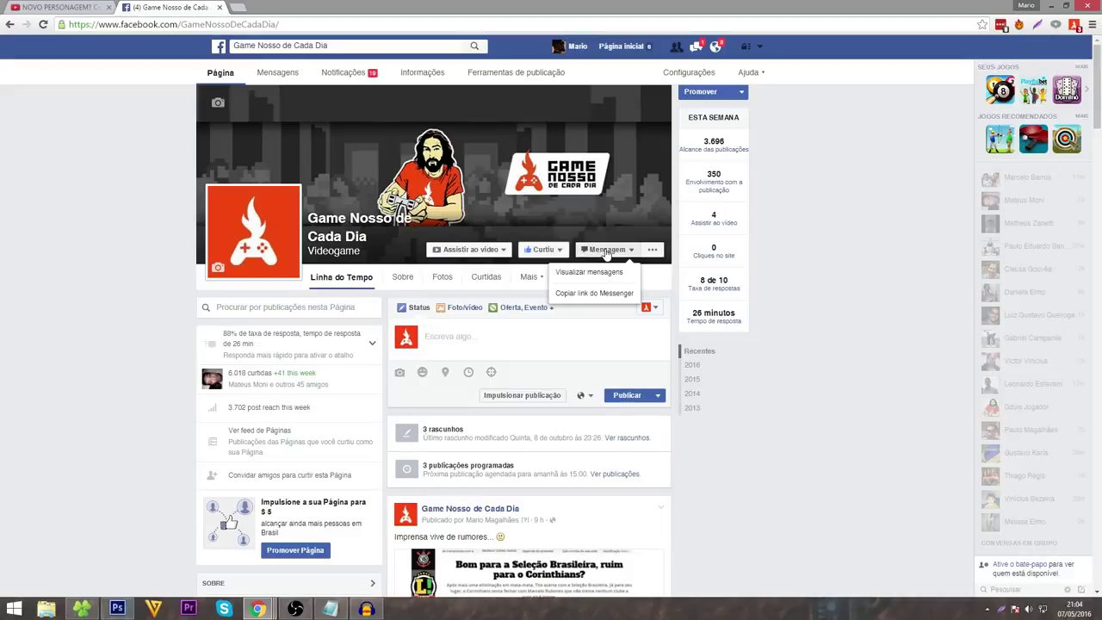
left_click(787, 244)
scroll(816, 249, "down", 1)
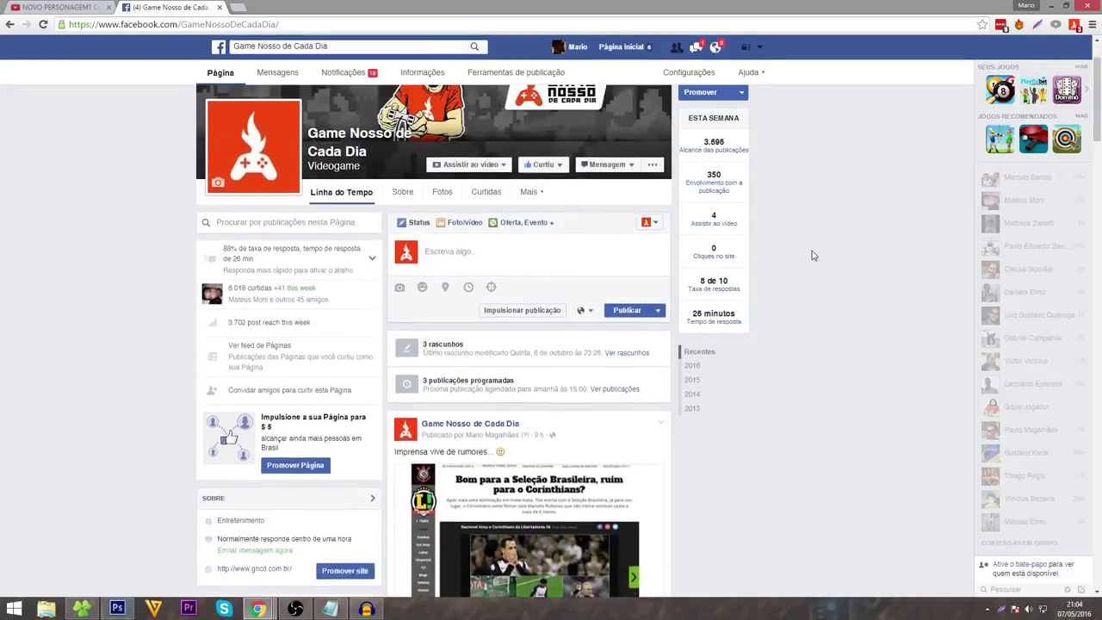
scroll(811, 256, "up", 1)
scroll(814, 259, "down", 8)
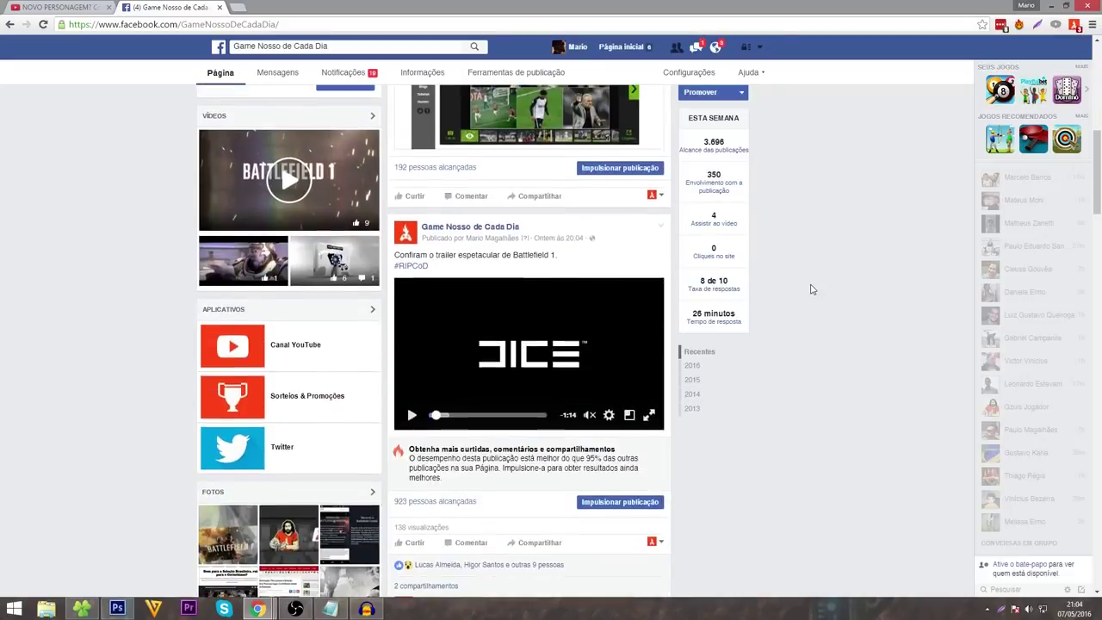
scroll(810, 289, "up", 8)
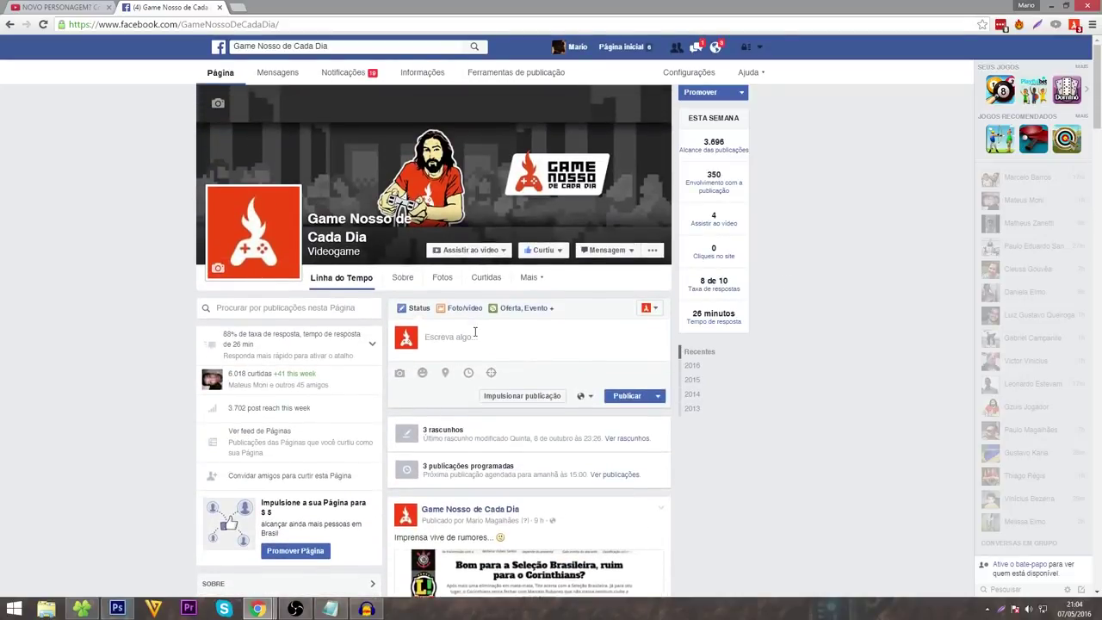
left_click(475, 333)
type("dasdasdasd")
left_click_drag(475, 336, 419, 338)
key("BackSpace")
scroll(694, 442, "down", 8)
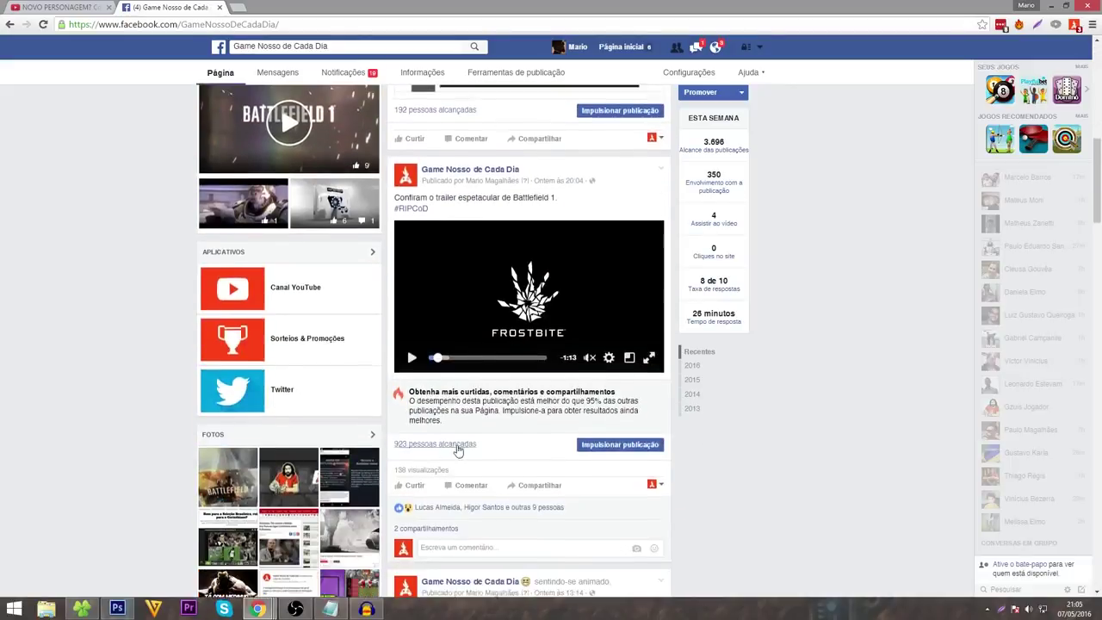
View the visitor posts on the Game Nosso de Cada Dia page, and show the page's message options twice, closing them without choosing one.
scroll(457, 450, "down", 4)
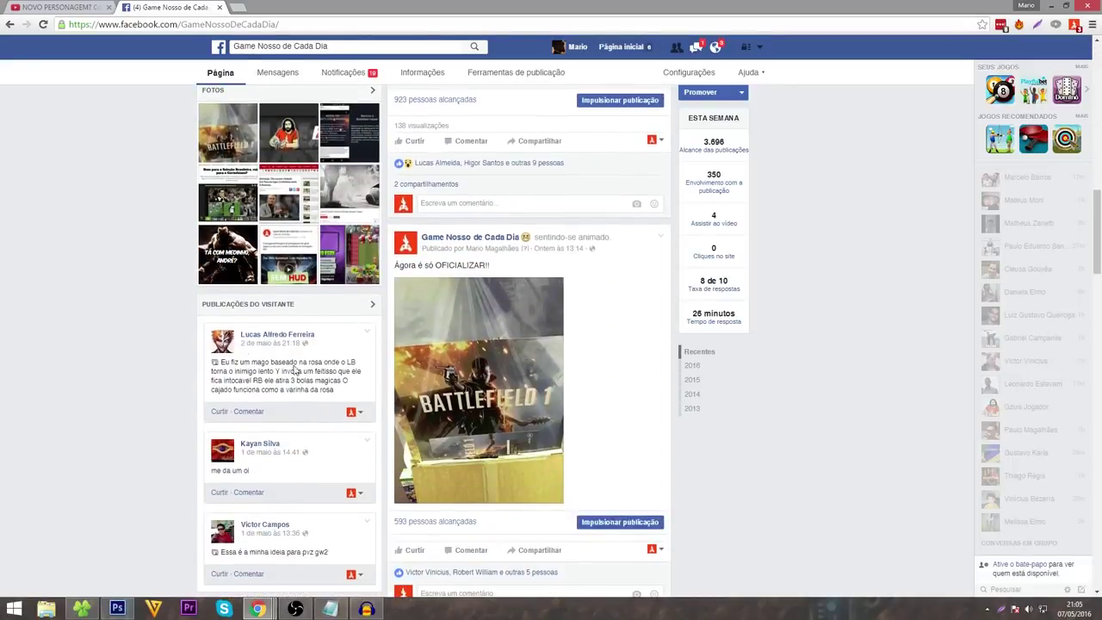
scroll(294, 370, "up", 12)
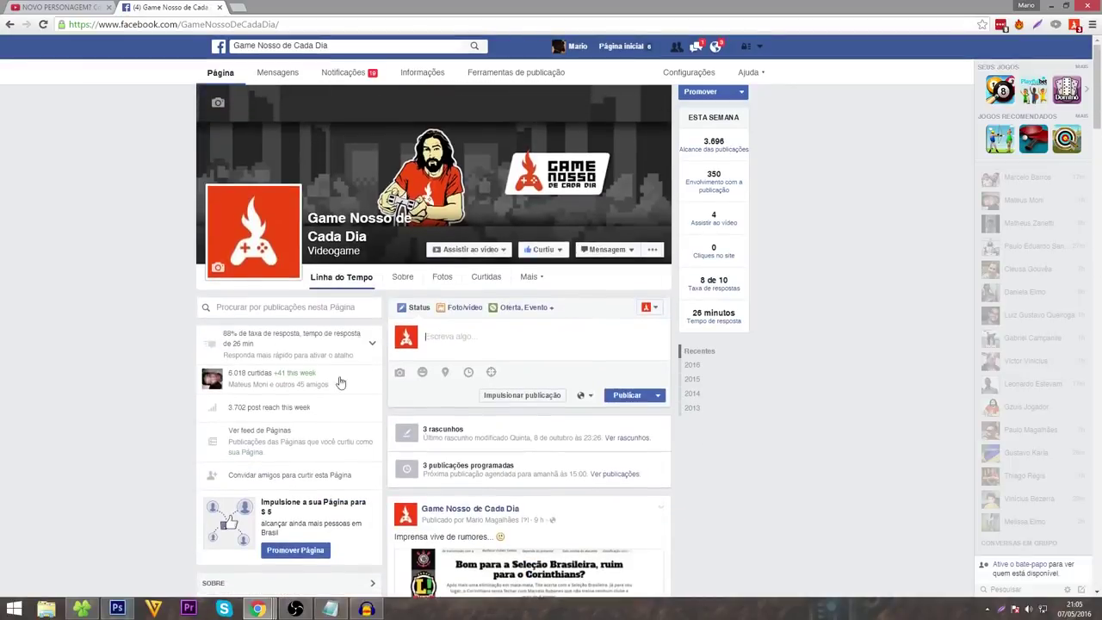
left_click(605, 251)
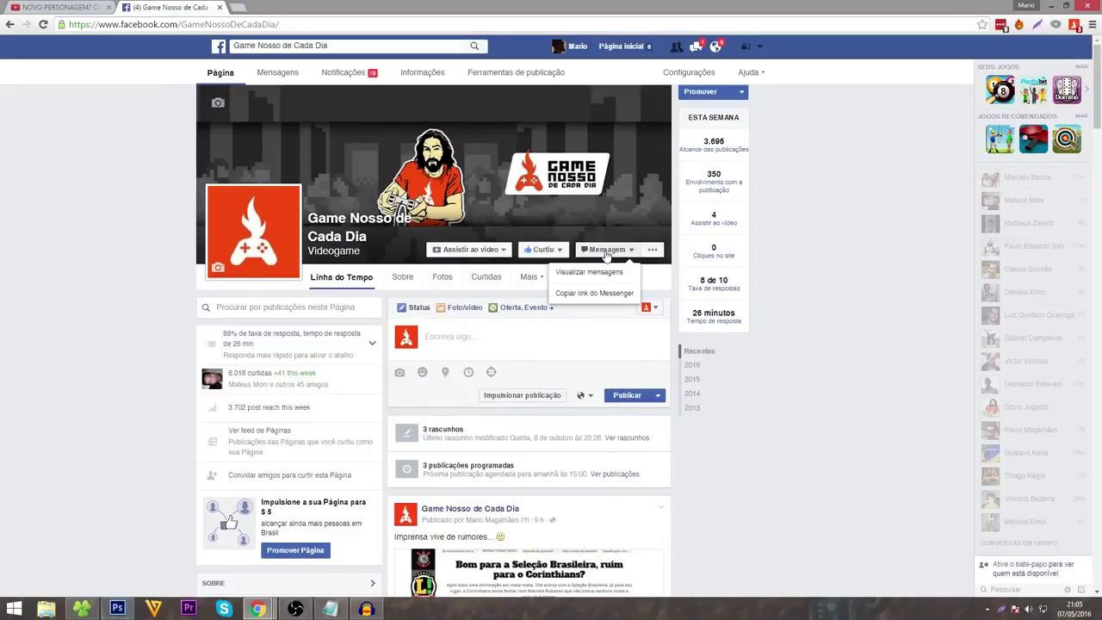
left_click(700, 242)
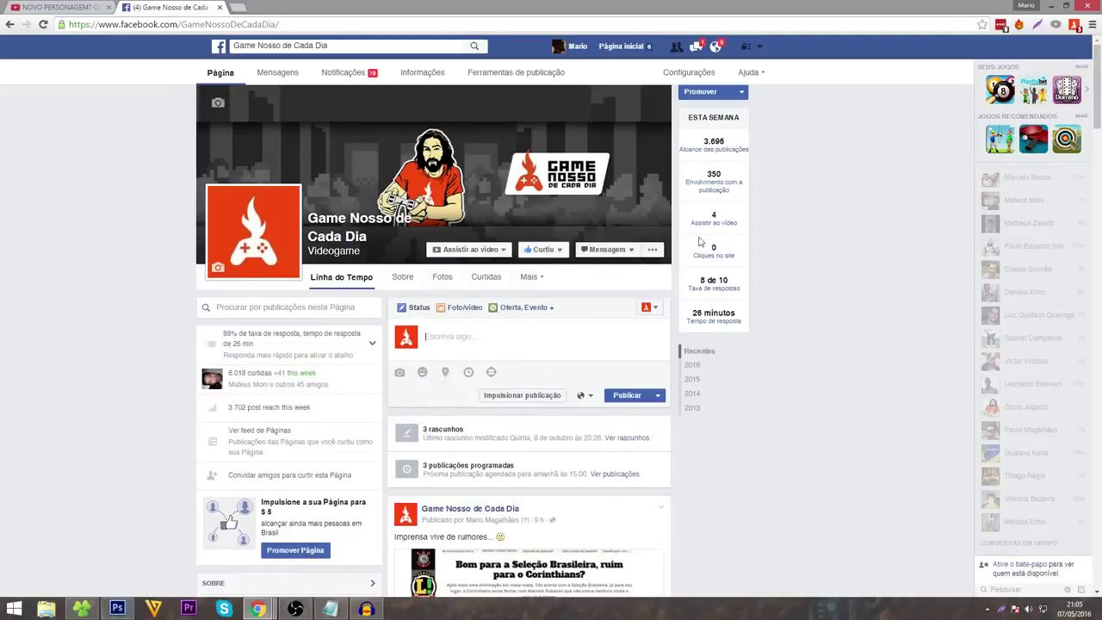
left_click(606, 251)
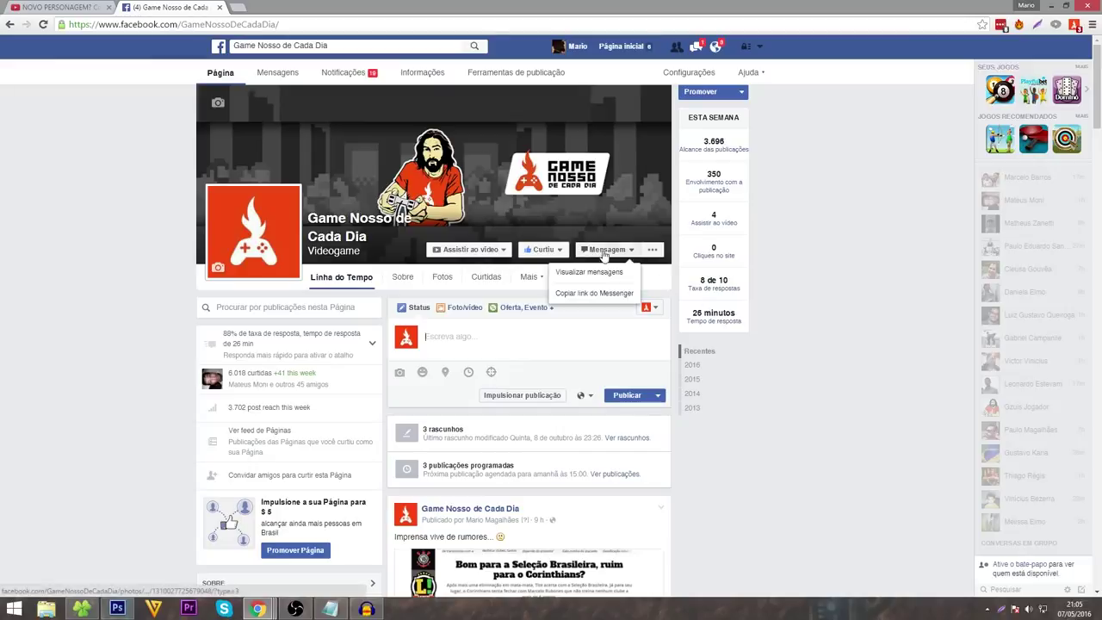
left_click(827, 148)
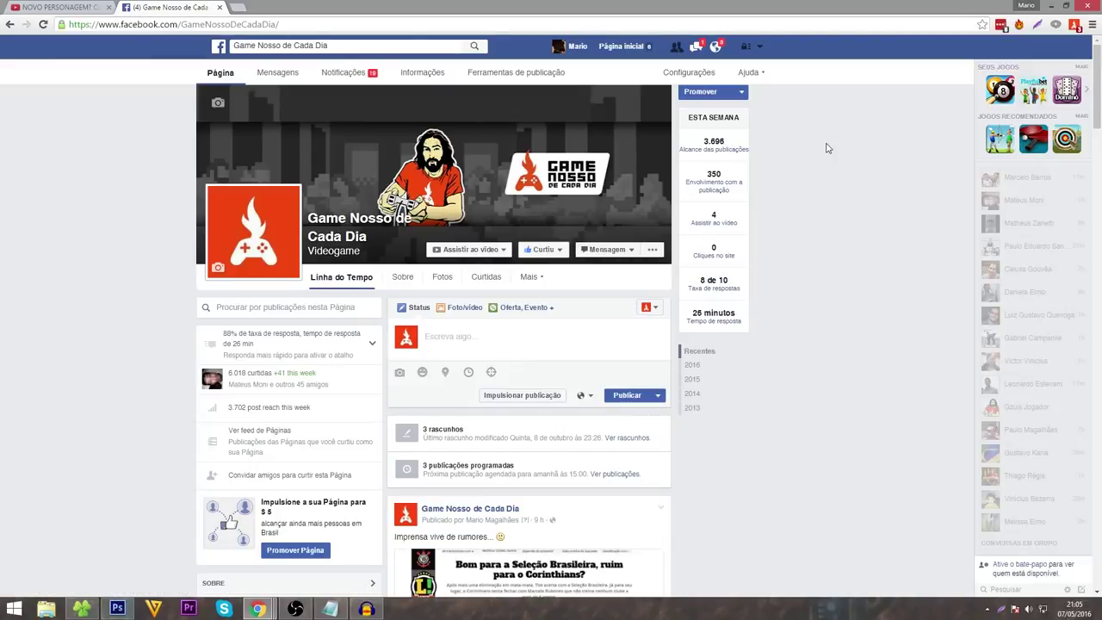